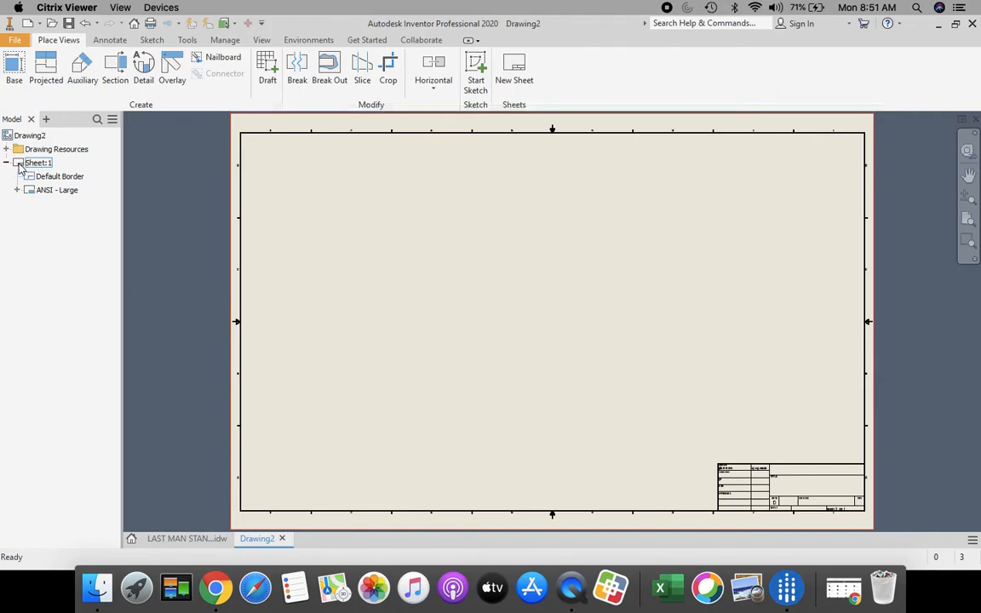
- Change the size of Sheet:1 to B, keeping the landscape orientation
right_click(19, 165)
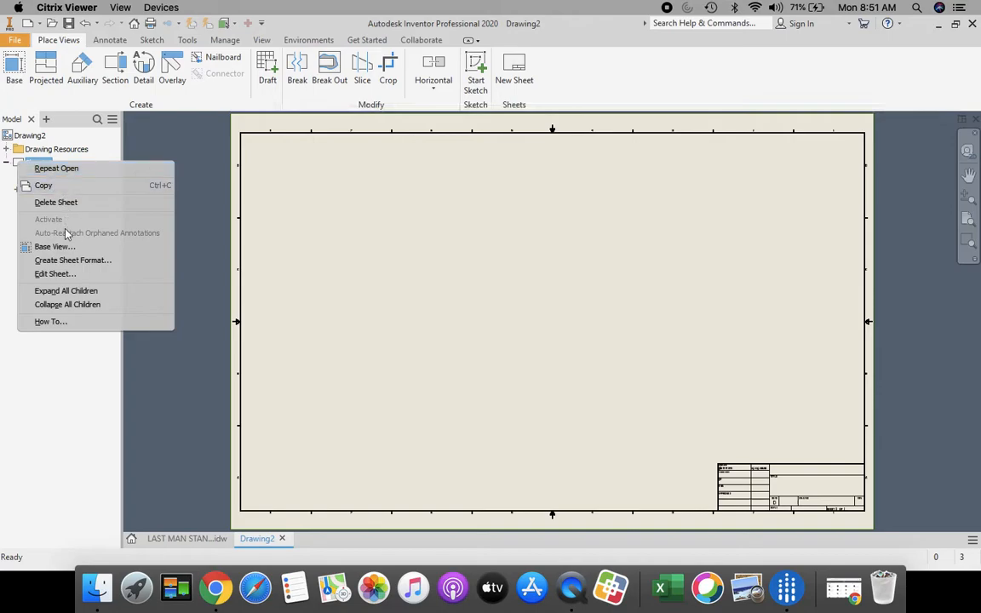
click(57, 274)
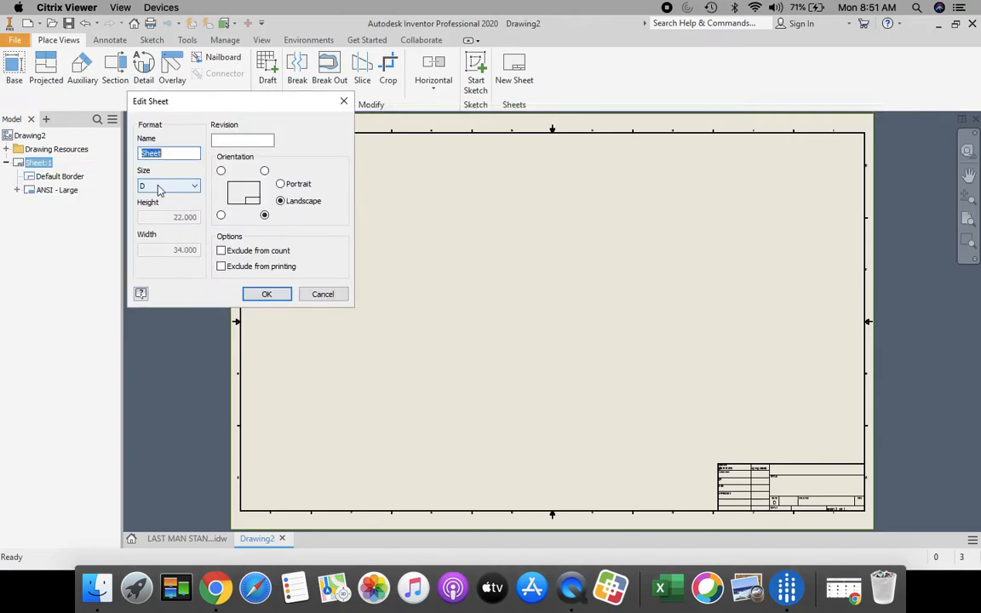
click(195, 187)
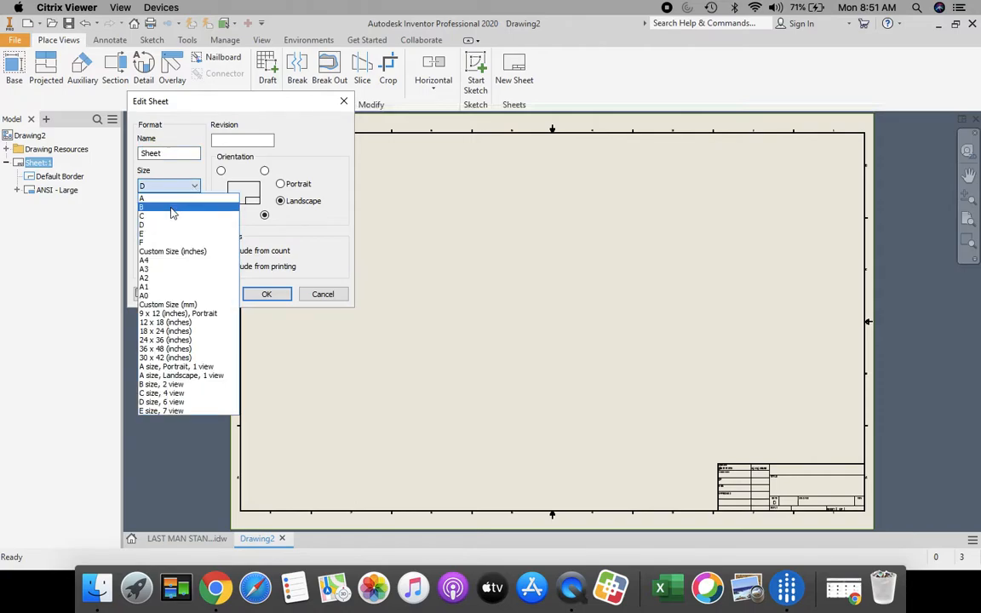
click(170, 208)
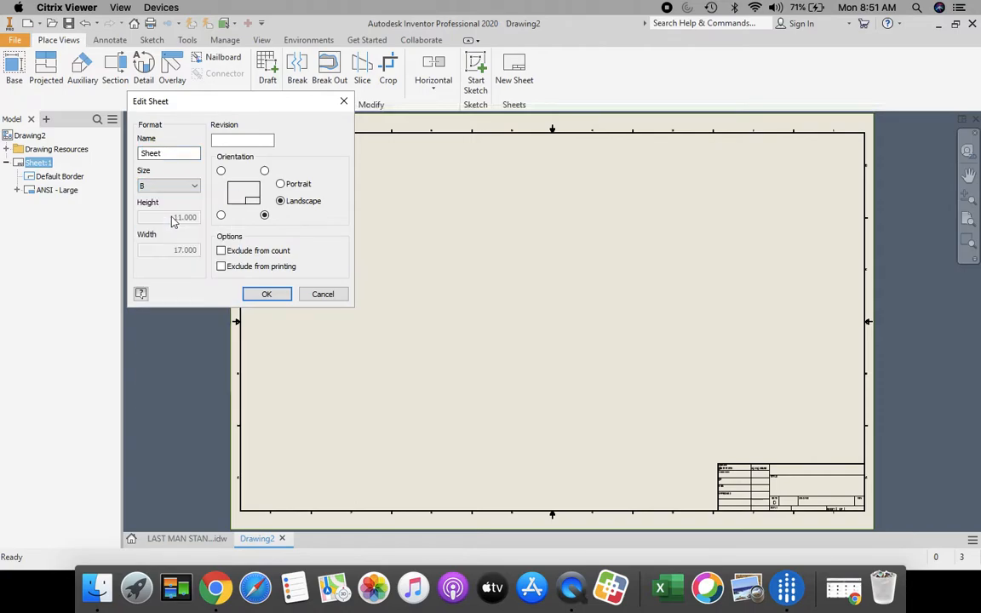
click(266, 295)
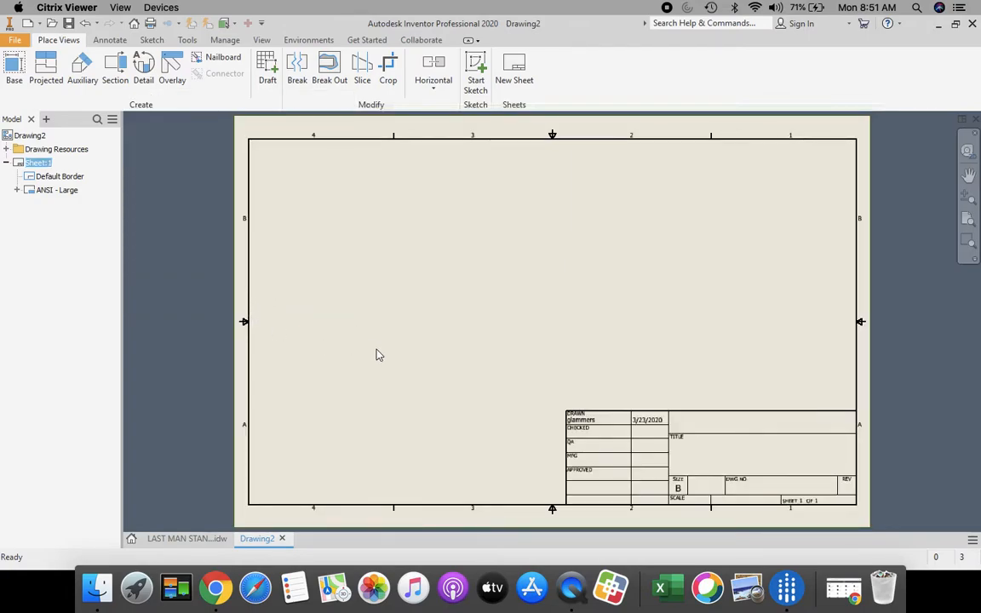
- Place a front base view of the LAST MAN STANDING part at 3/4 scale and shift it toward the sheet's left side
click(14, 66)
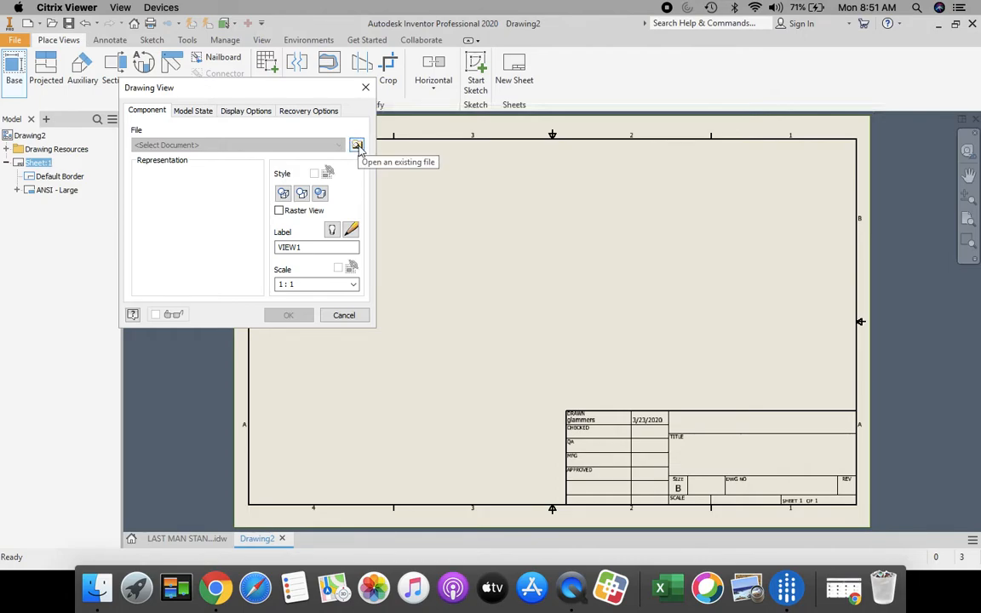
click(356, 146)
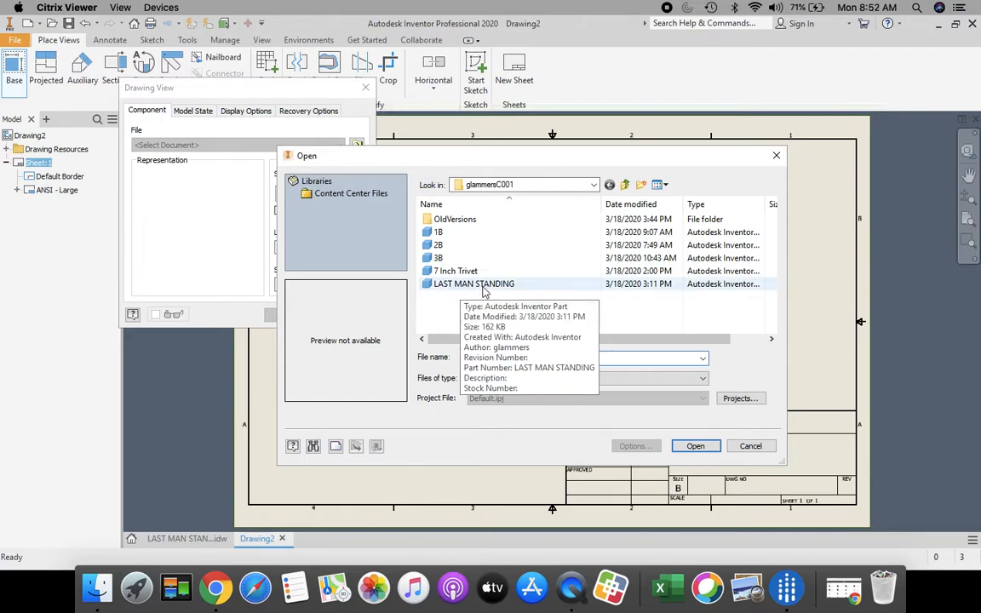
click(482, 288)
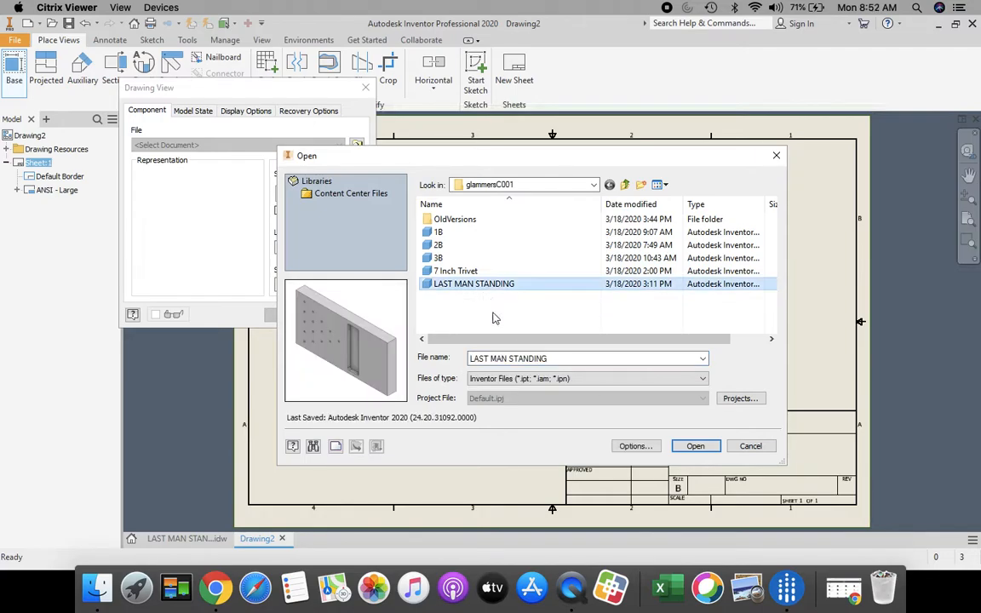
click(695, 446)
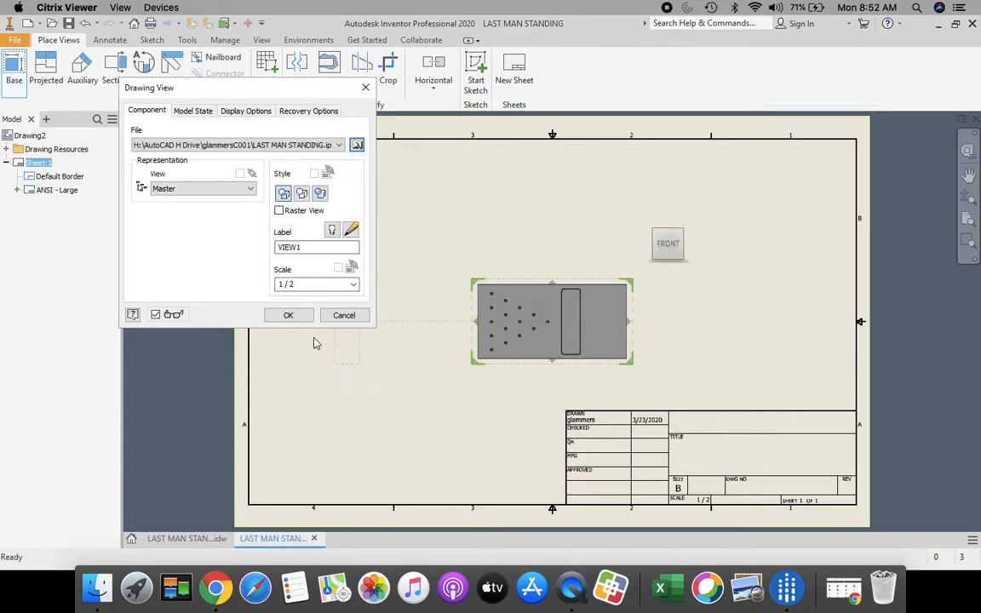
double_click(297, 284)
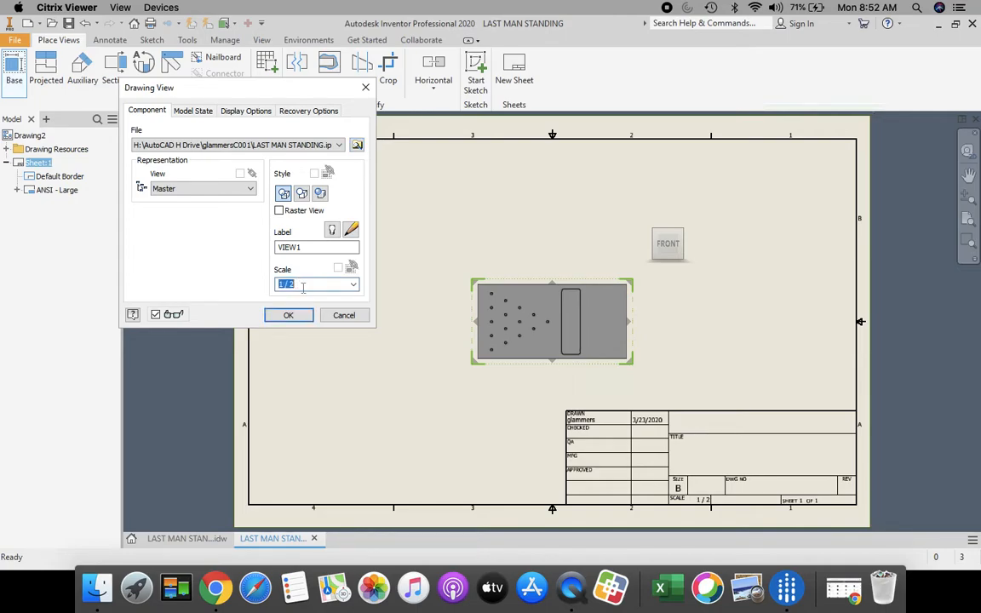
text(3/4)
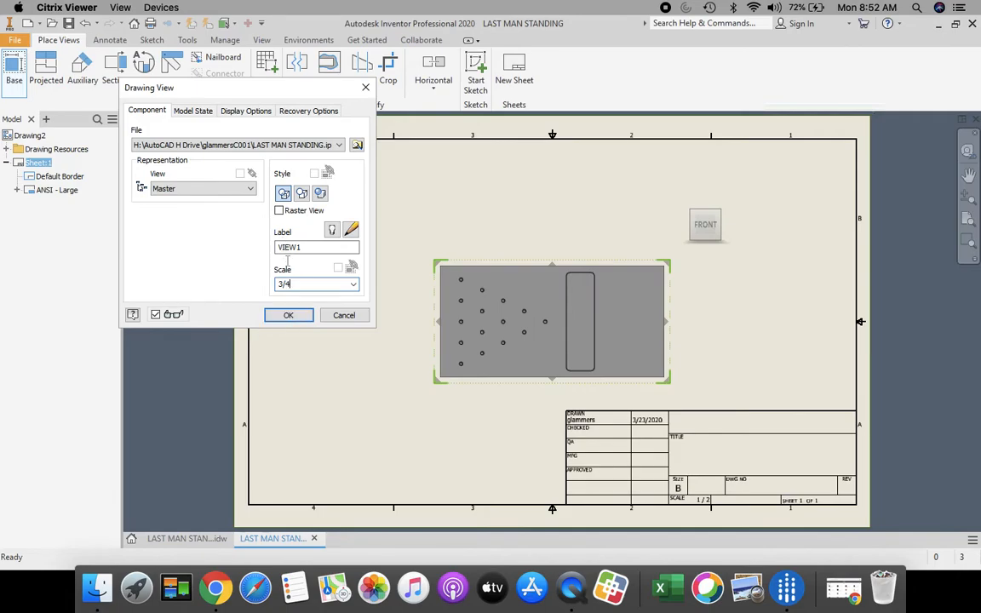
click(288, 315)
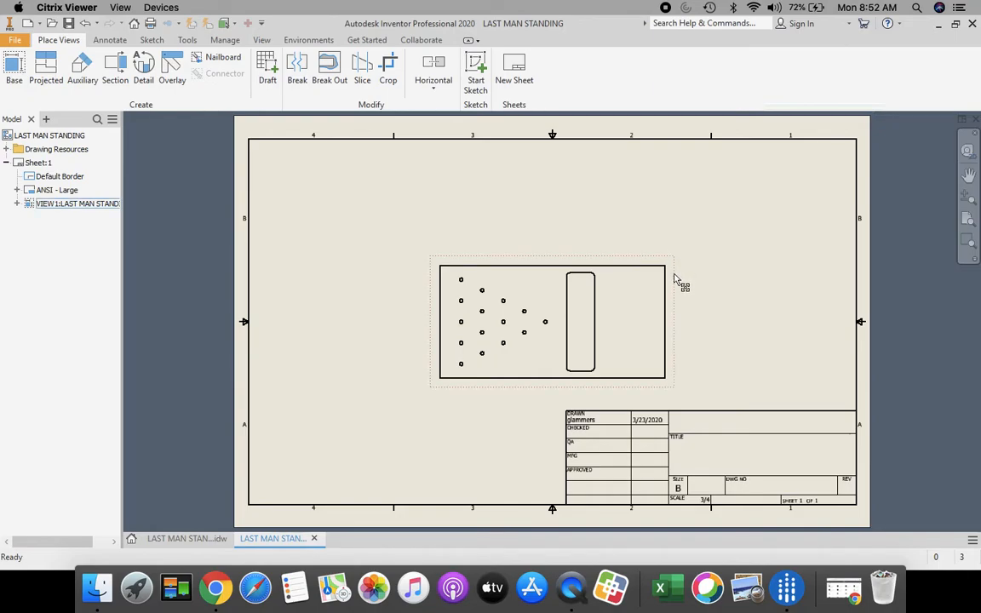
drag(675, 279, 560, 266)
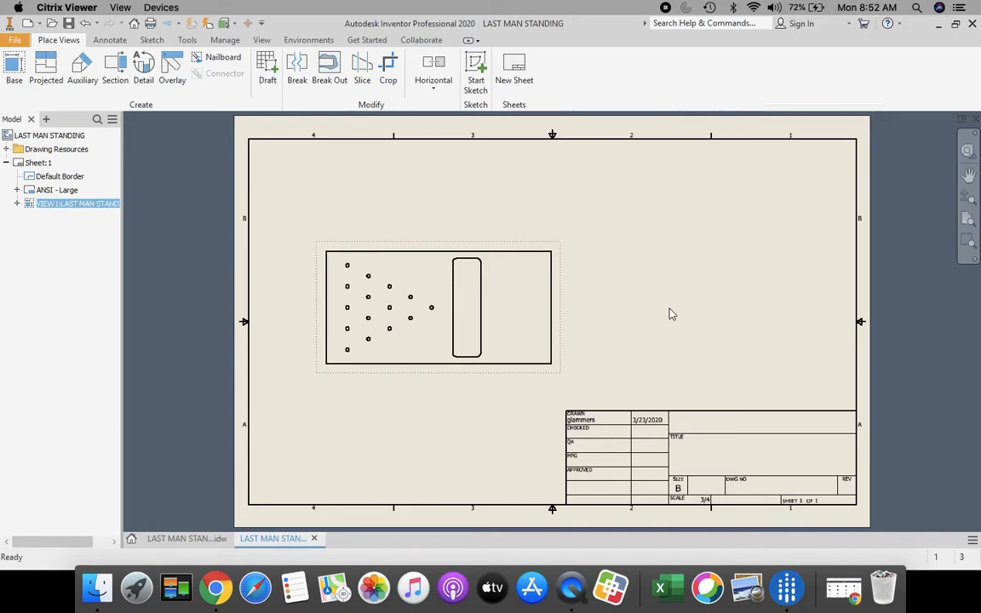
- Project a side view to the right of the front view and an isometric view in the sheet's upper-right corner
click(44, 72)
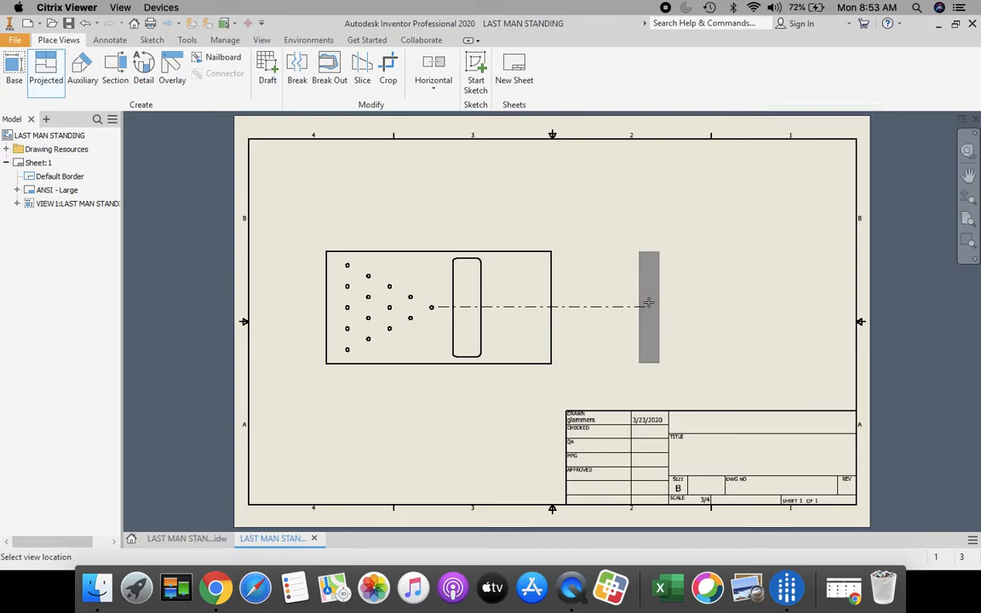
click(650, 302)
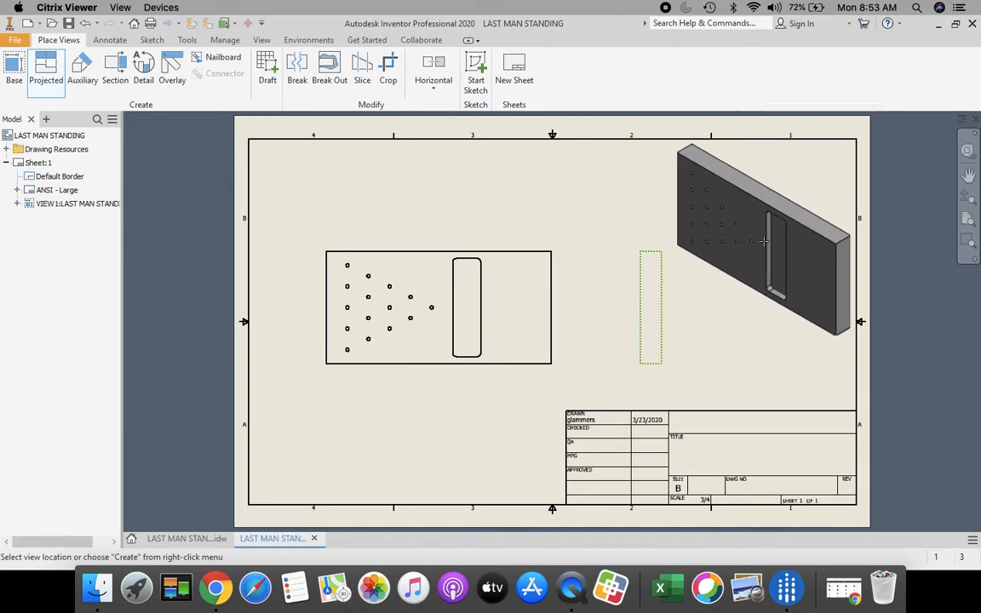
click(764, 241)
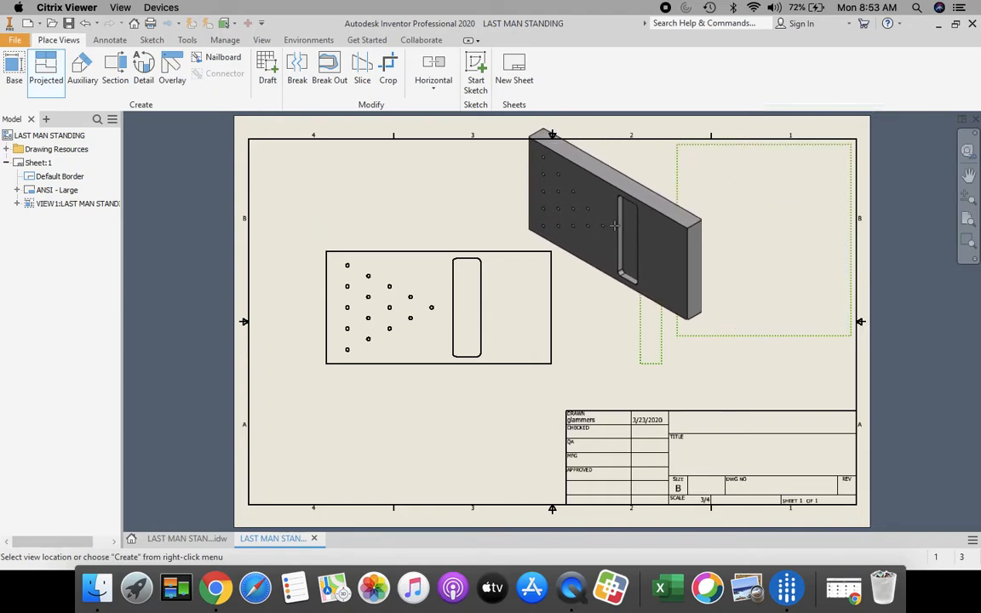
right_click(606, 221)
click(666, 226)
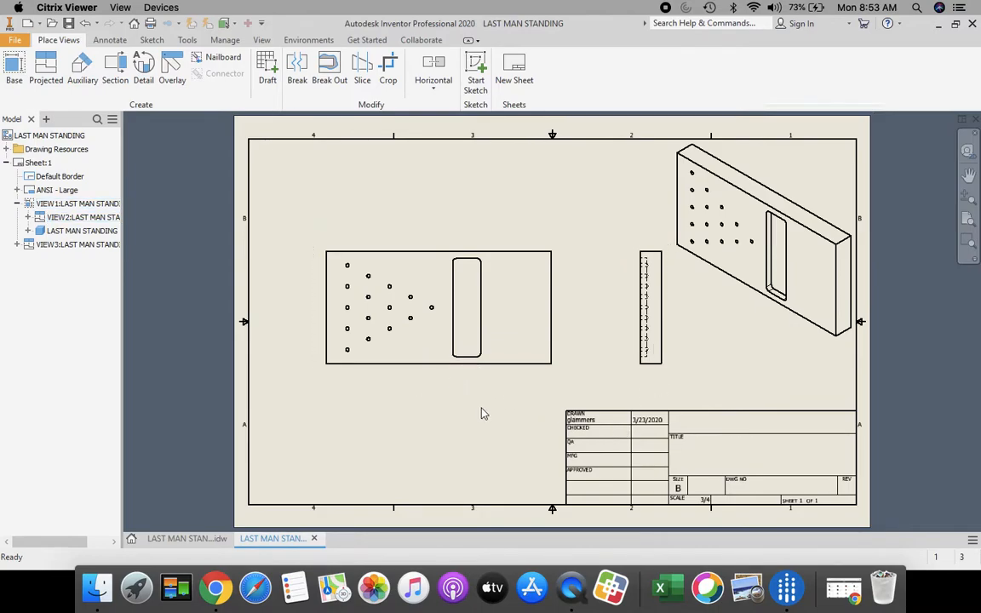
- Dimension the lower-left hole's horizontal distance from the board's left edge and its vertical distance from the bottom edge in the front view
click(111, 40)
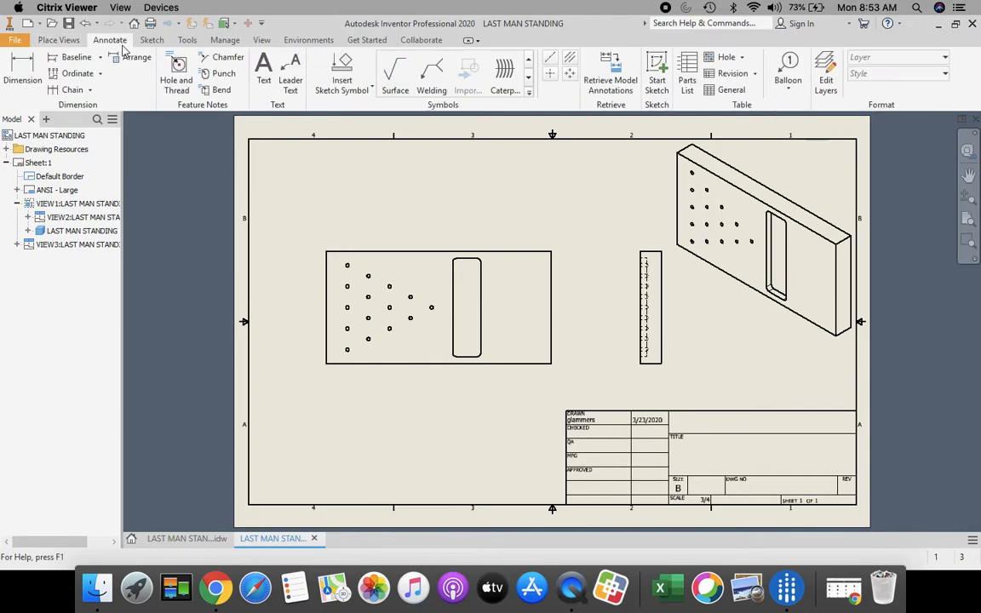
click(21, 74)
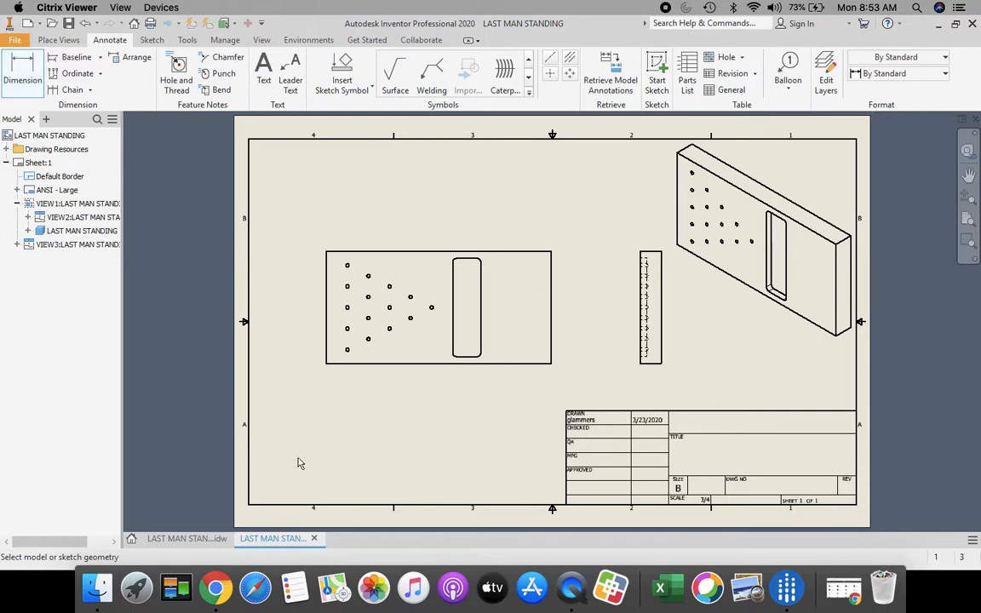
click(347, 351)
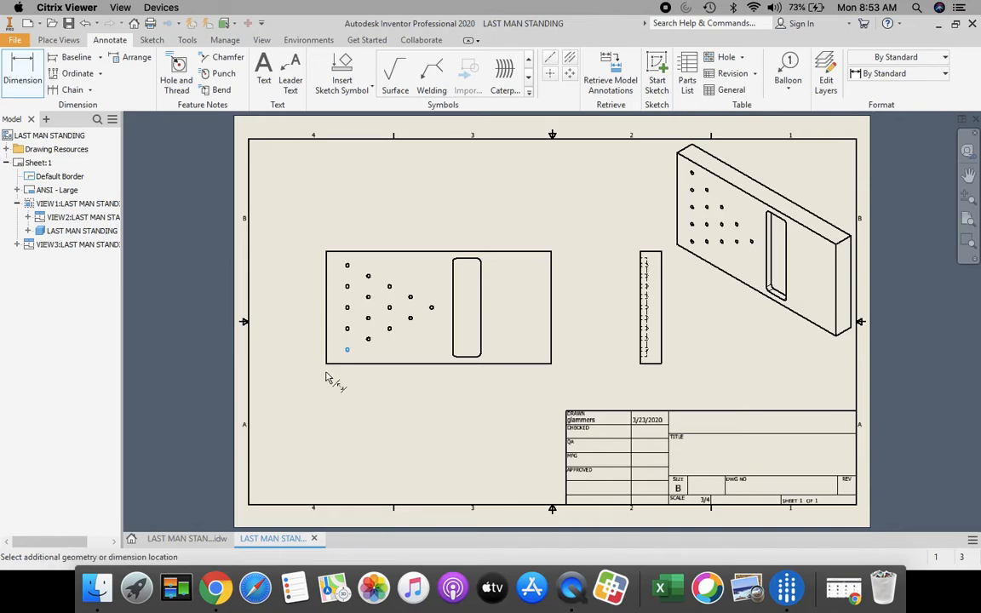
click(327, 353)
click(338, 381)
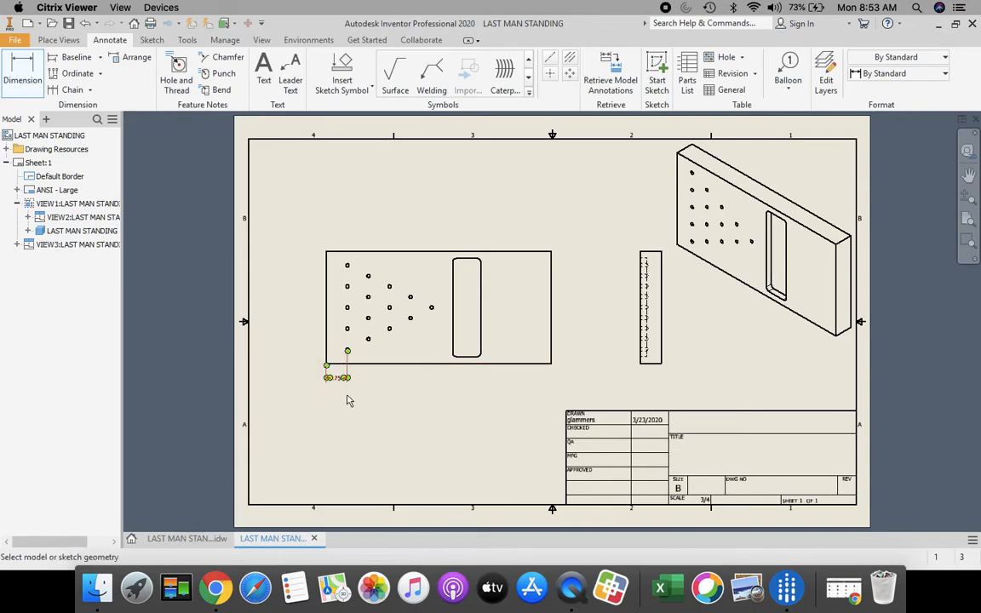
click(347, 351)
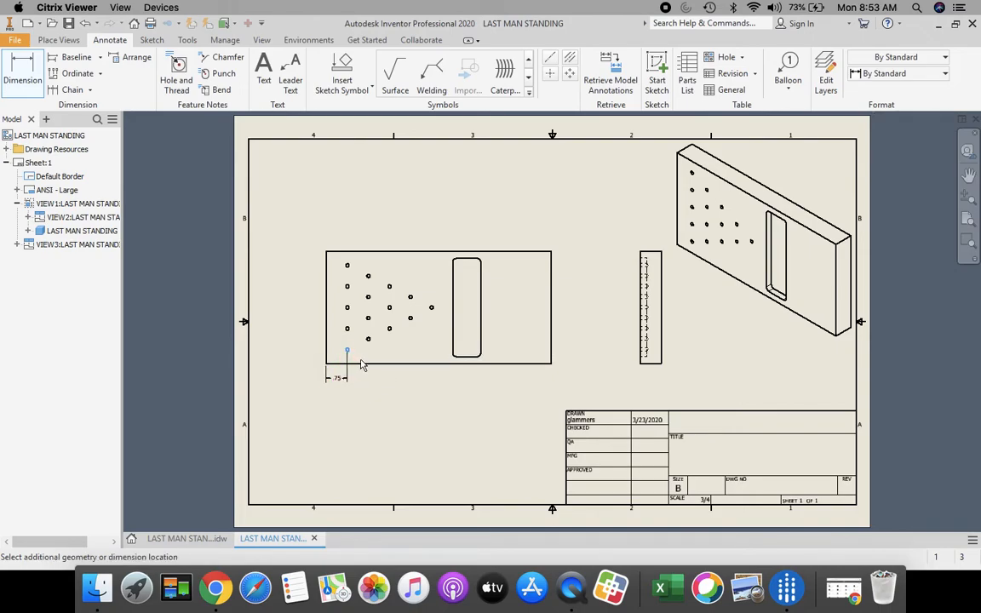
click(338, 363)
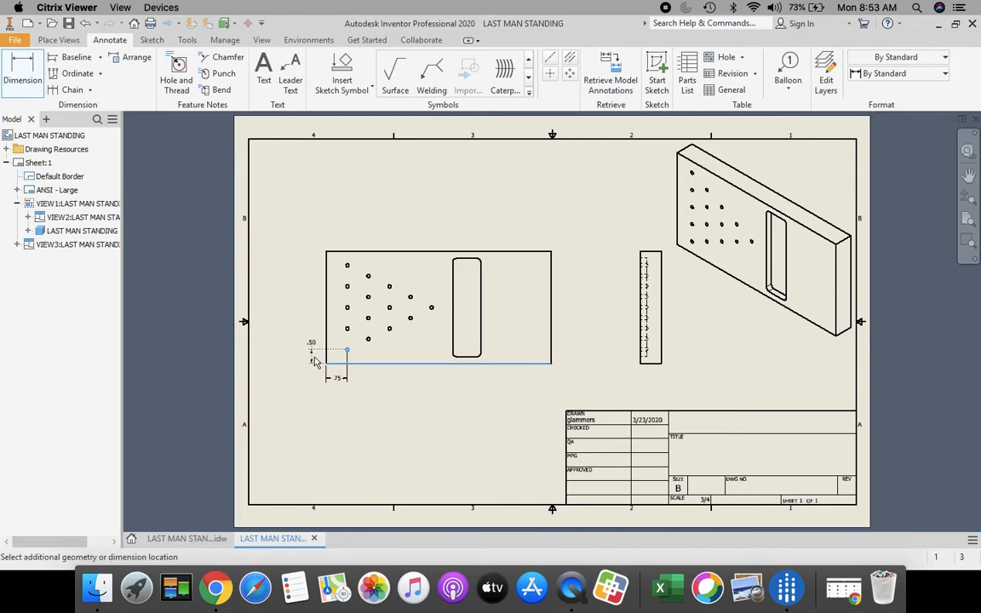
click(313, 360)
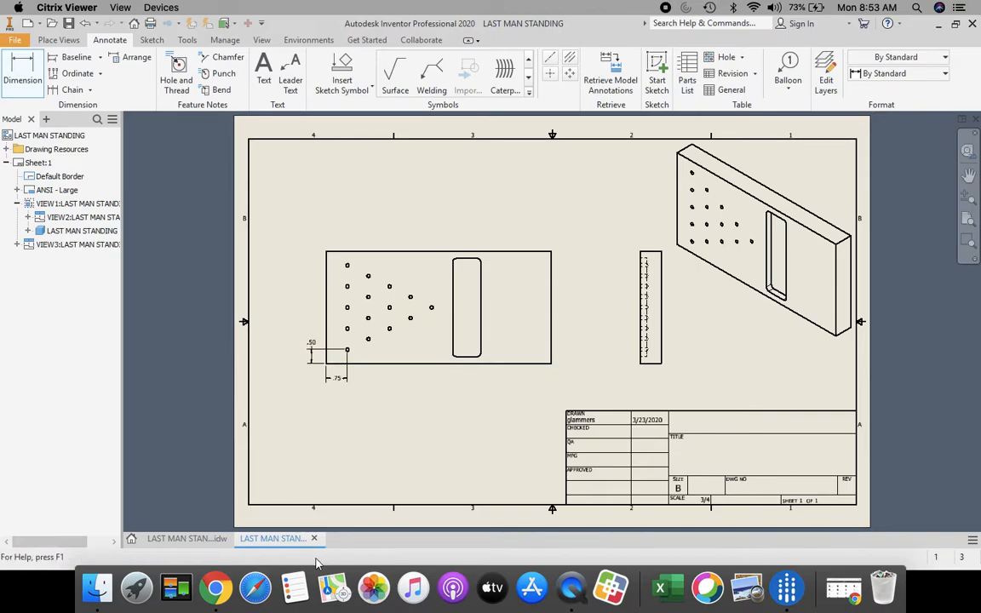
- Dimension the rightmost hole of the triangular pattern from the board's left and bottom edges, placing the dimensions outside the existing ones
click(432, 310)
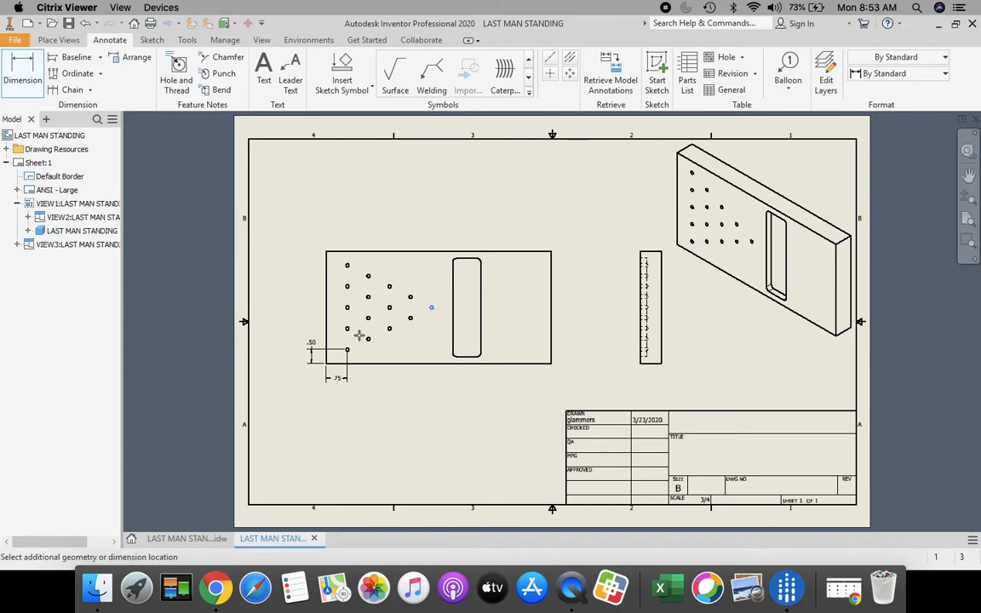
click(327, 326)
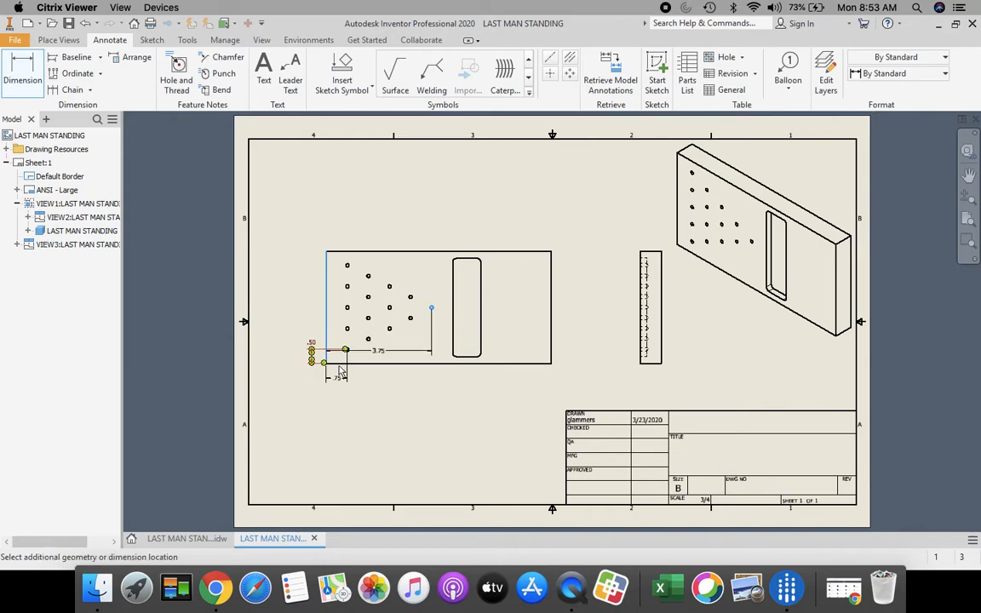
click(357, 396)
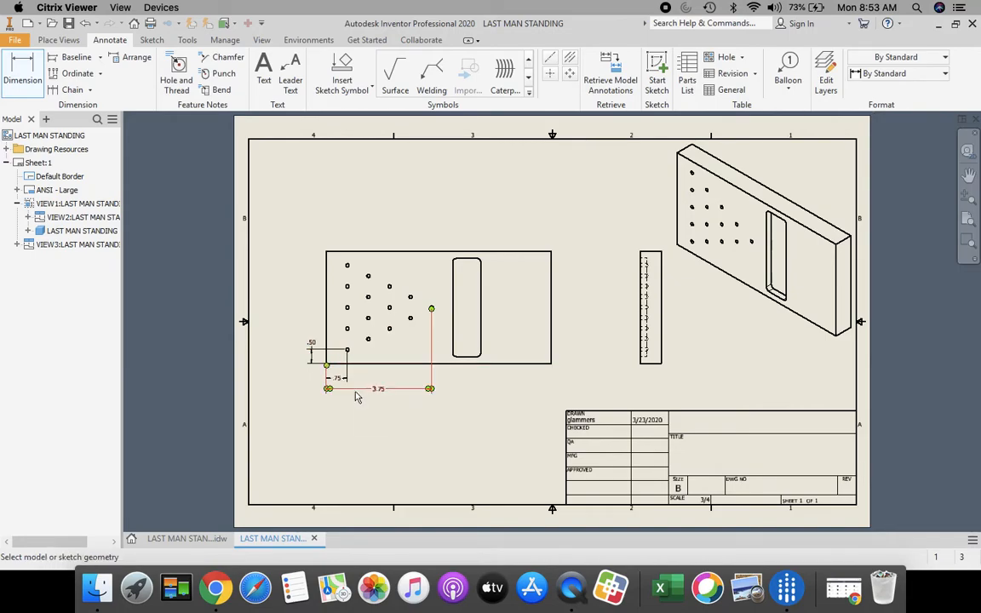
click(432, 310)
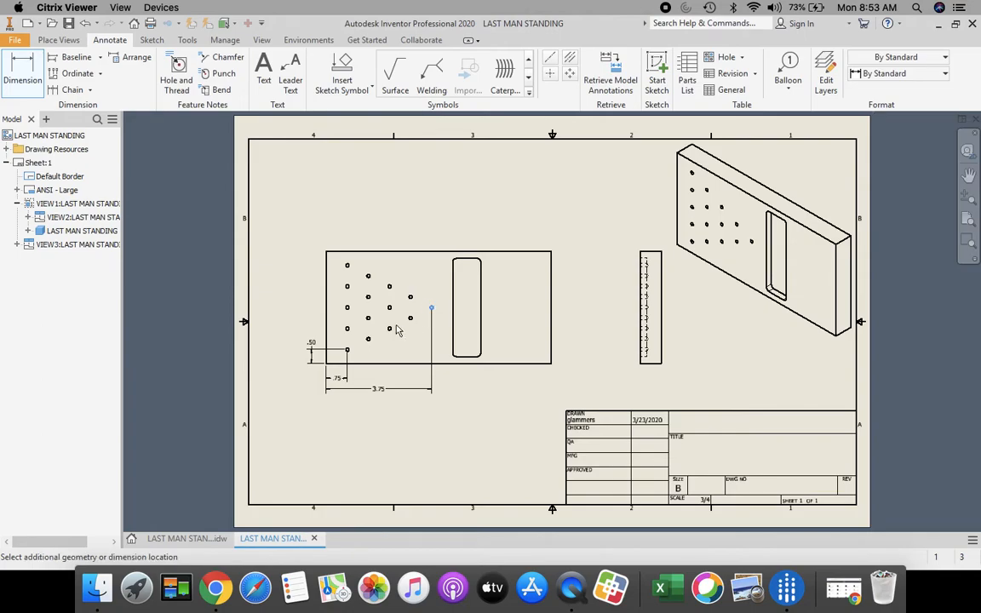
click(388, 360)
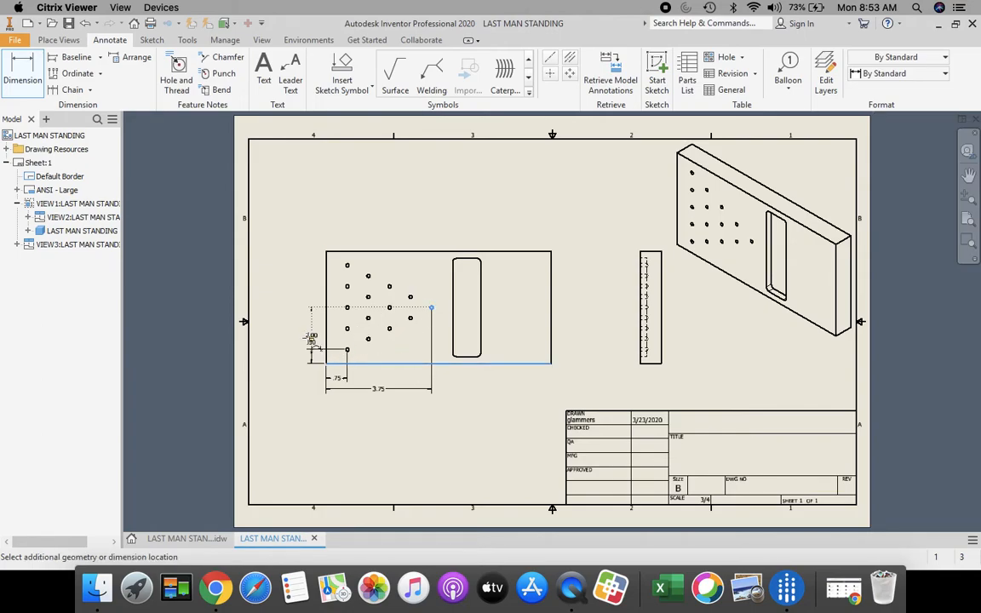
click(292, 341)
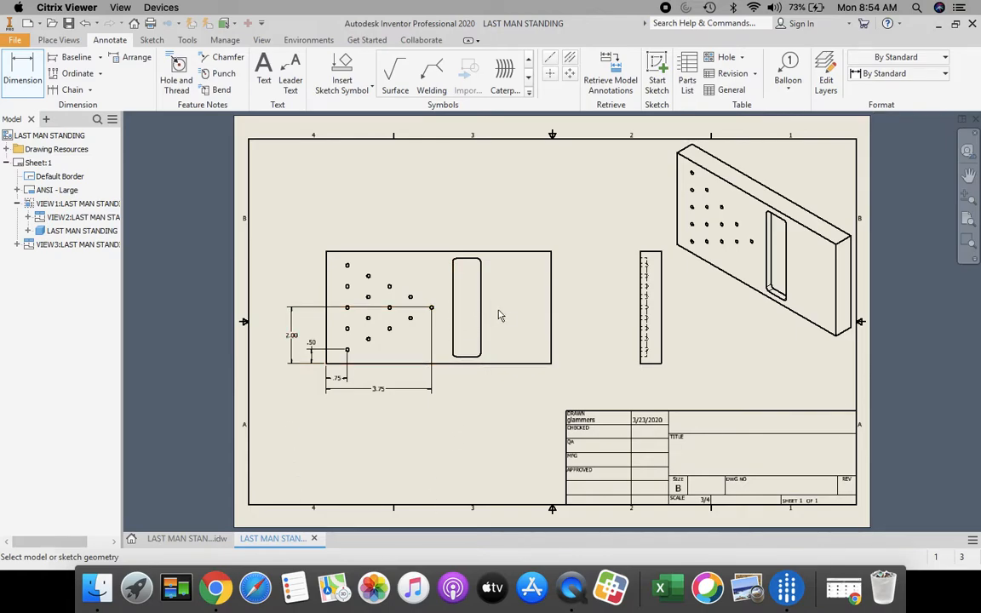
- Dimension the rounded slot's width below the front view and its height to the right of the board
click(454, 345)
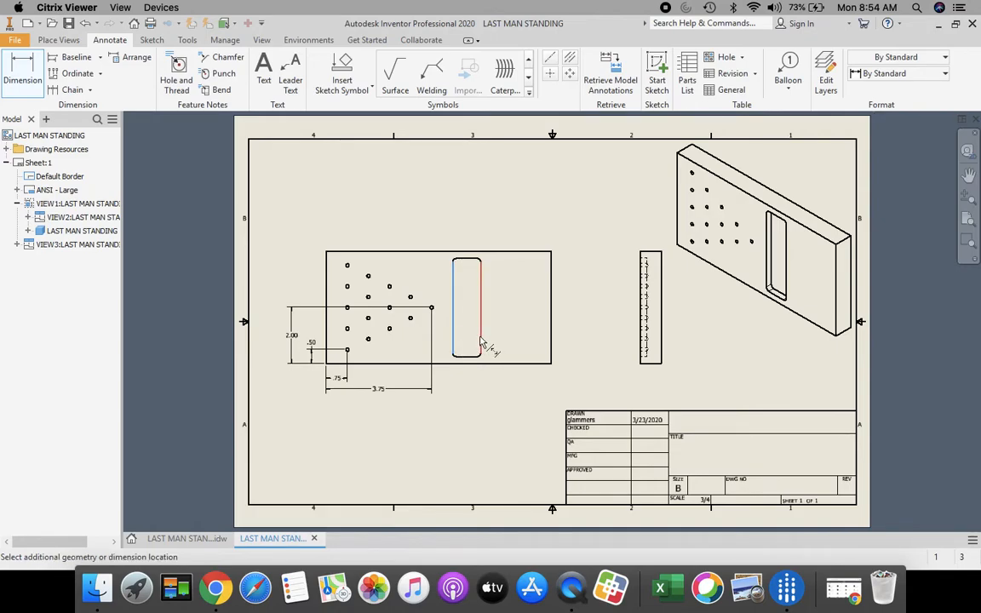
click(481, 343)
click(465, 390)
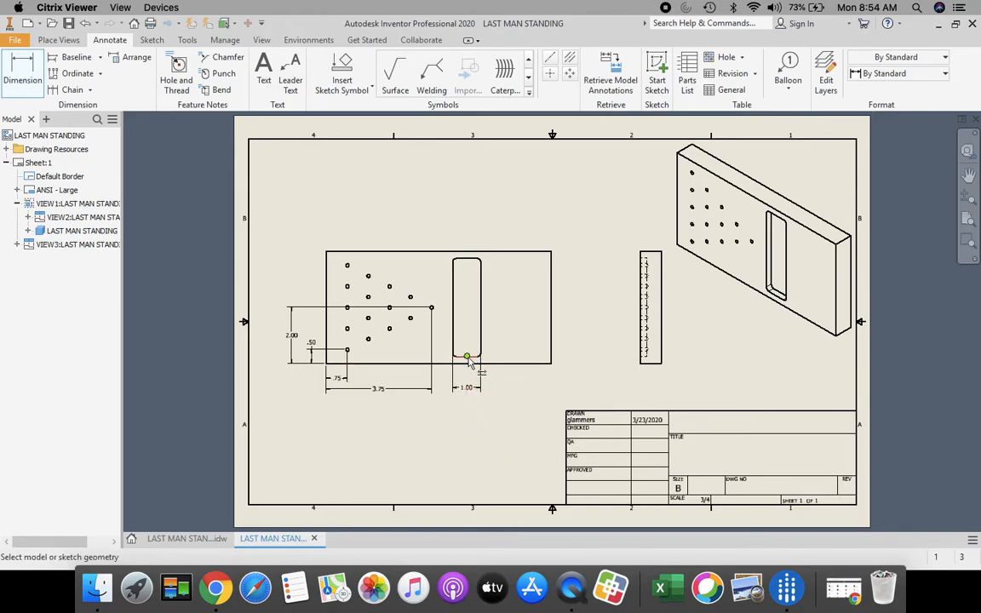
click(474, 359)
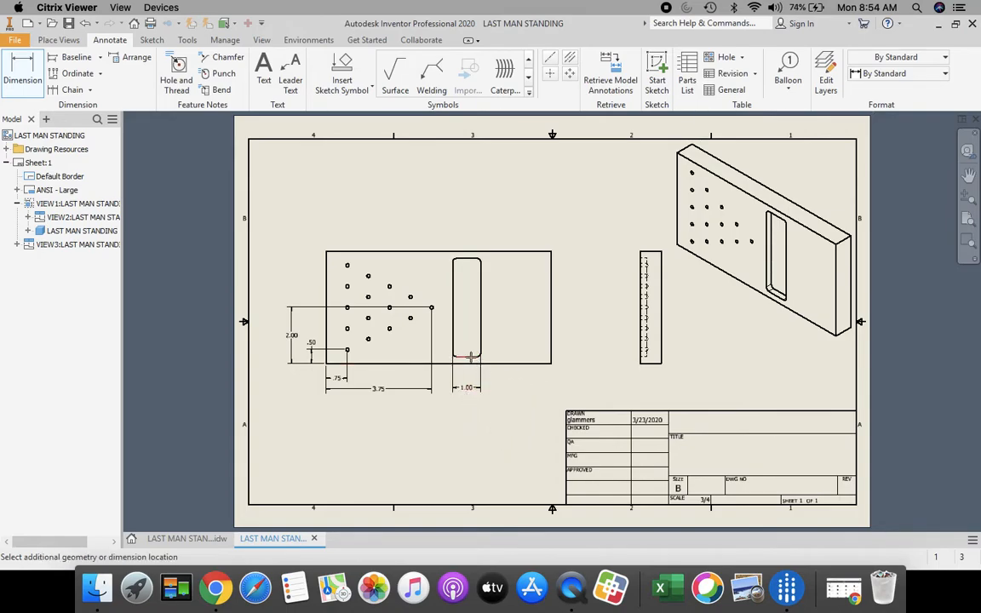
click(475, 260)
click(564, 306)
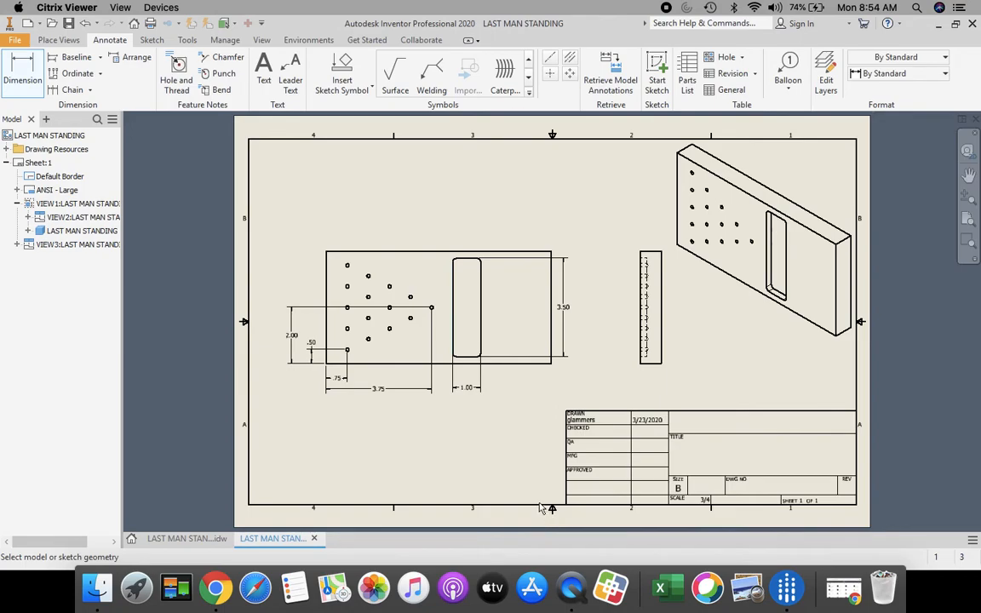
- Dimension the board's overall length below the front view, its overall height beside the slot height dimension, and its thickness above the side view
click(504, 365)
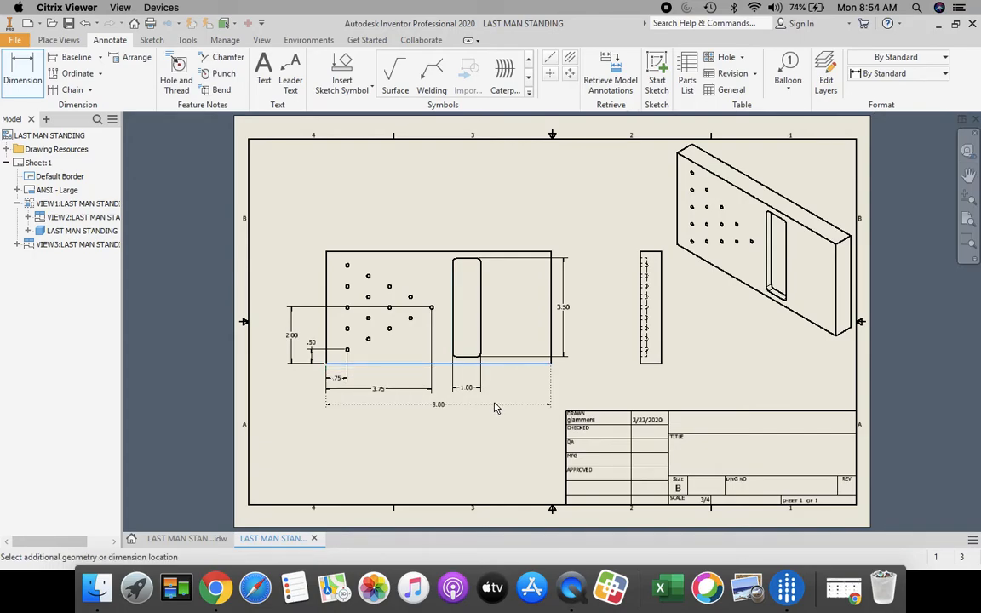
click(494, 408)
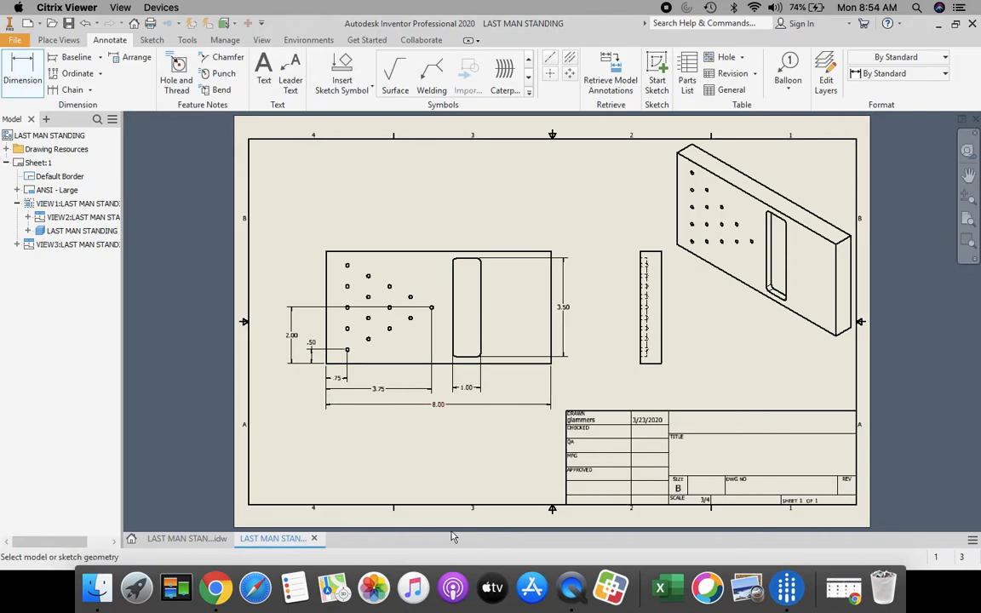
click(552, 277)
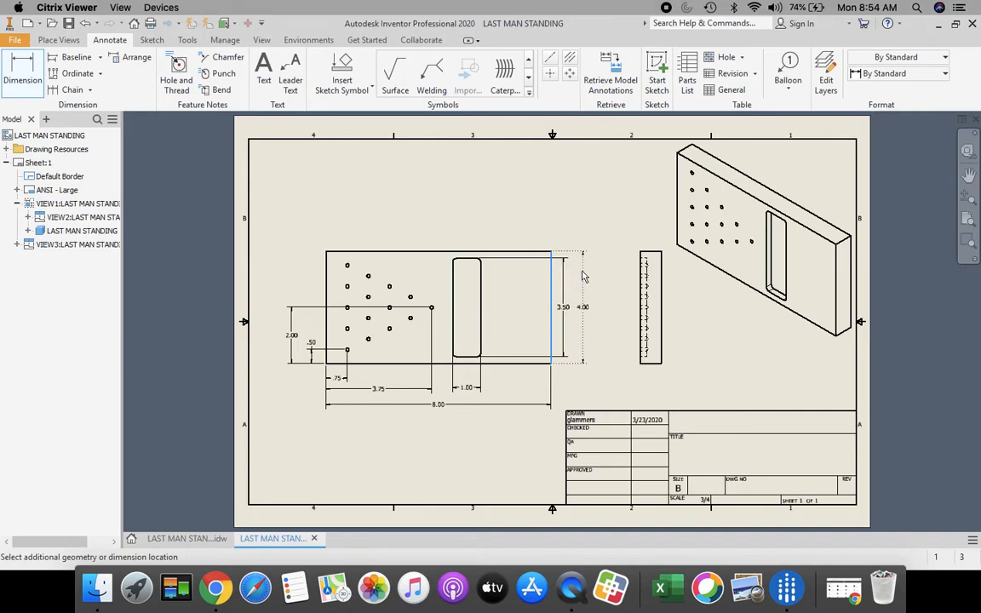
click(591, 294)
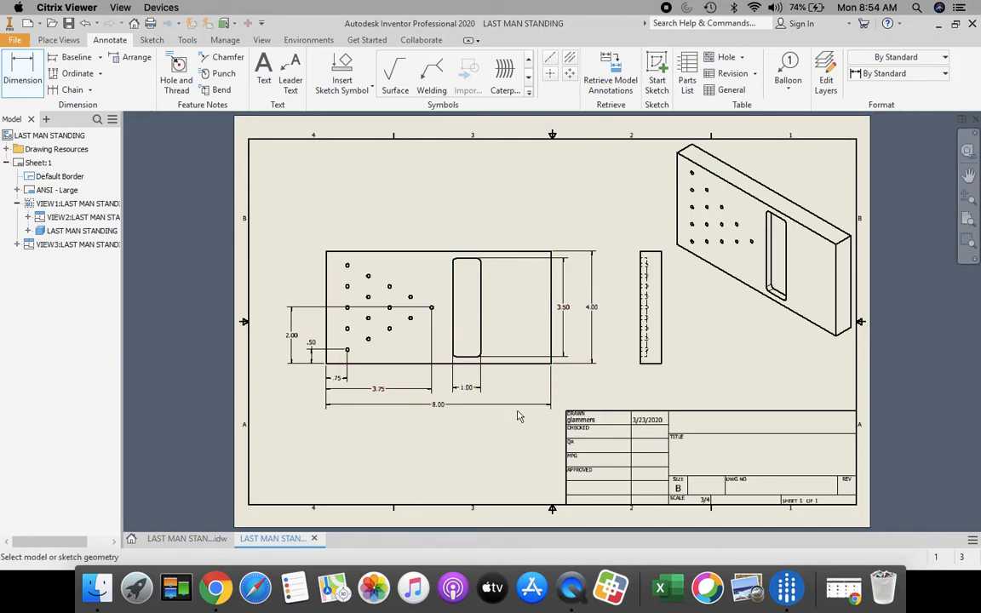
click(656, 253)
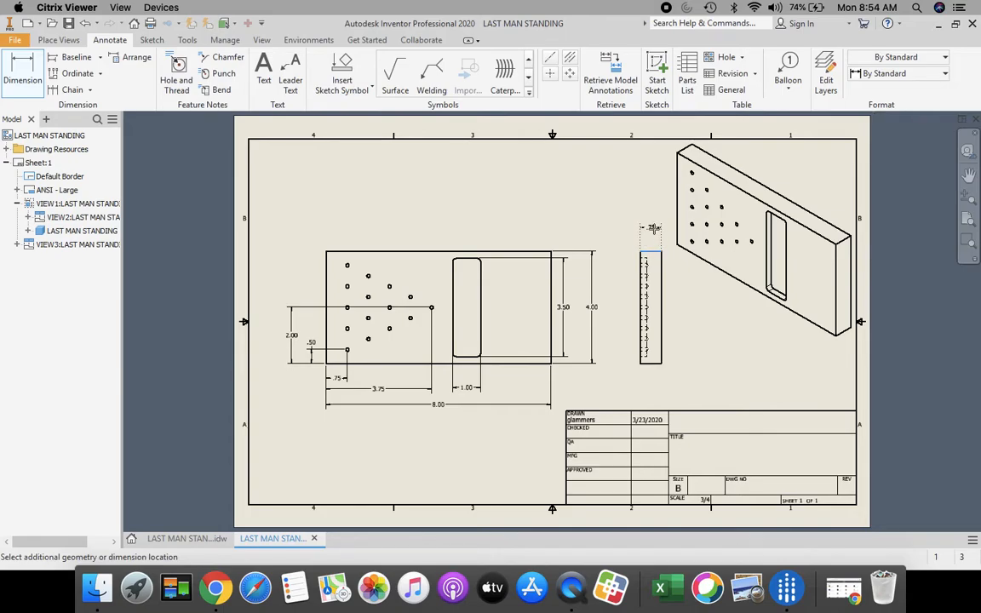
click(652, 228)
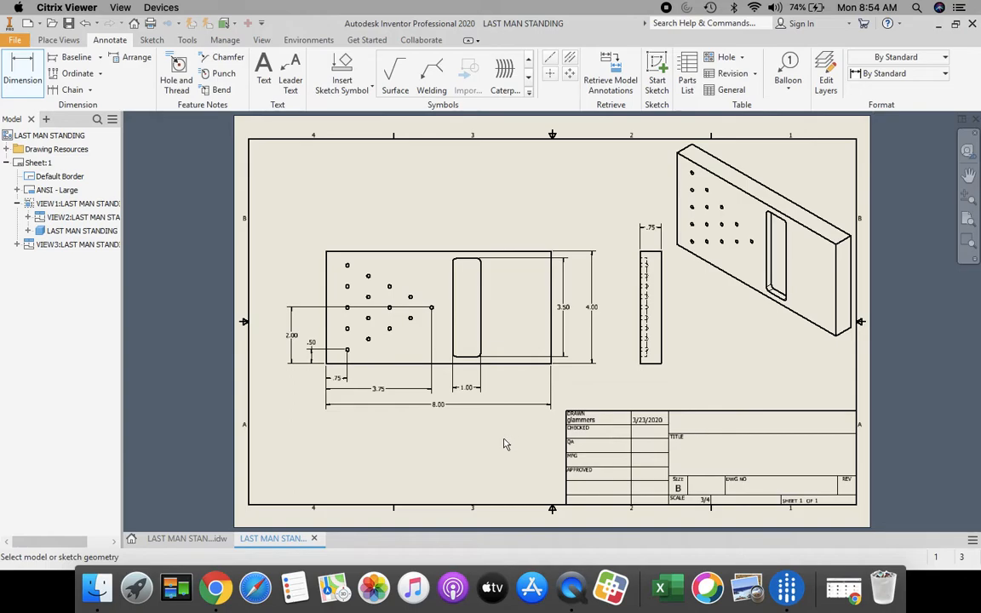
- Start saving a copy of the drawing and choose the personal C003 folder inside AutoCAD H Drive on the network home drive
click(13, 43)
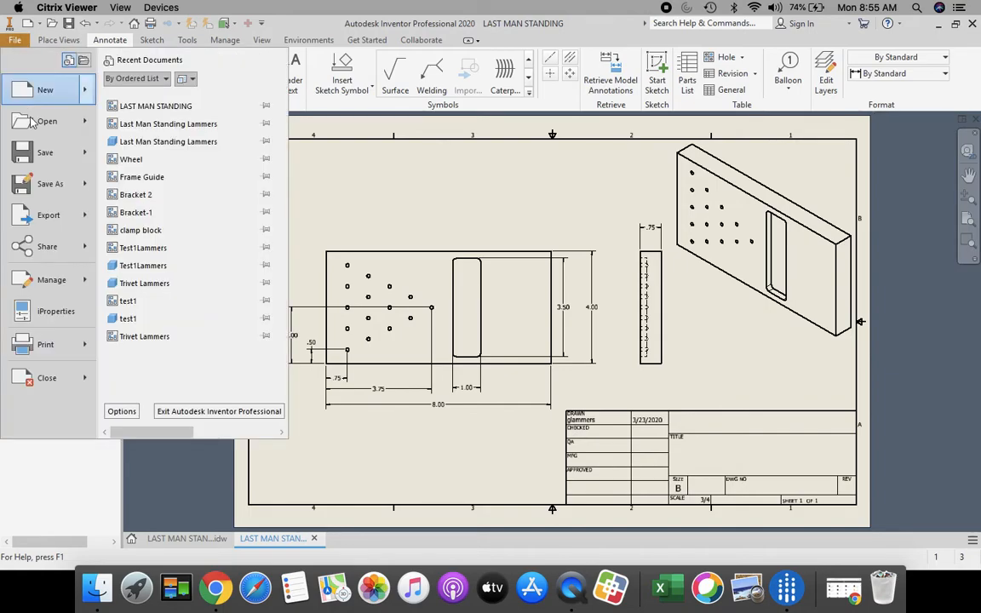
click(49, 184)
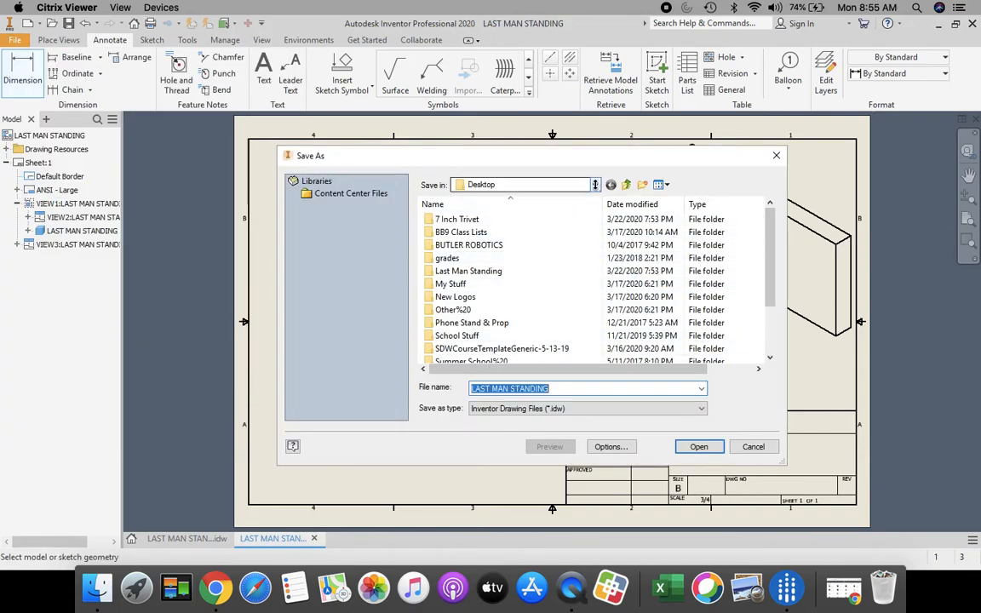
click(596, 185)
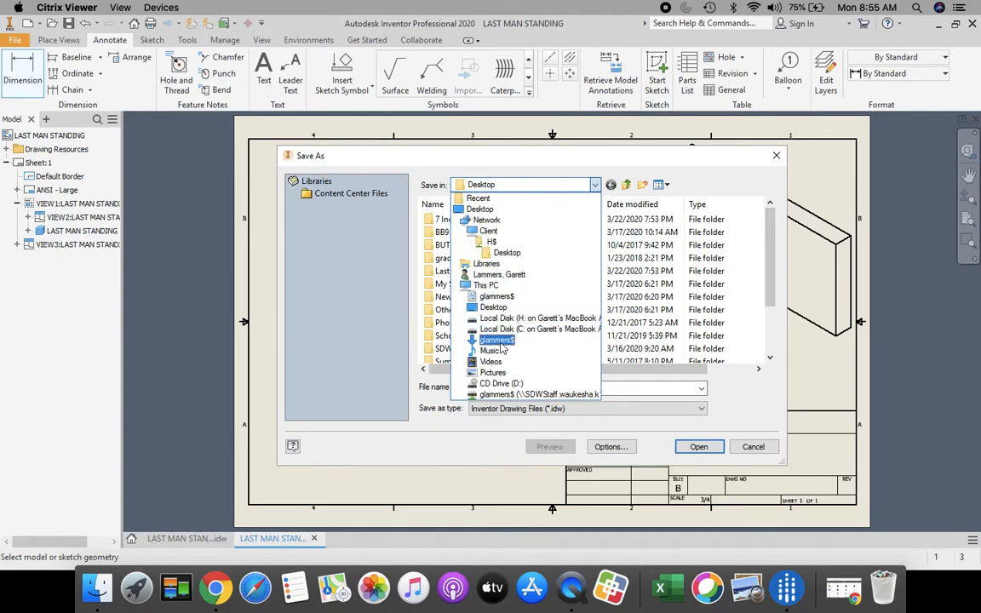
click(479, 396)
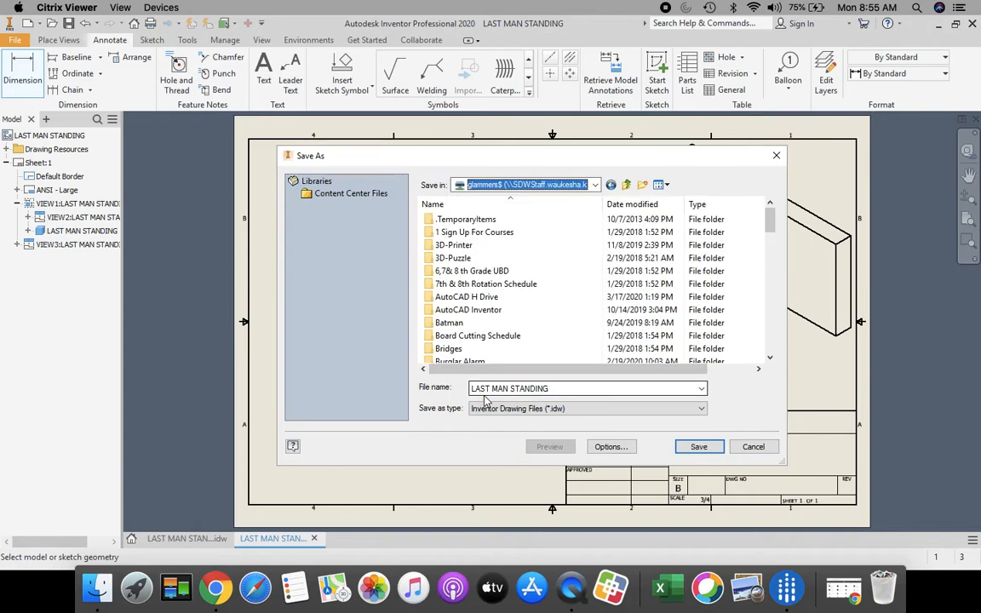
double_click(466, 297)
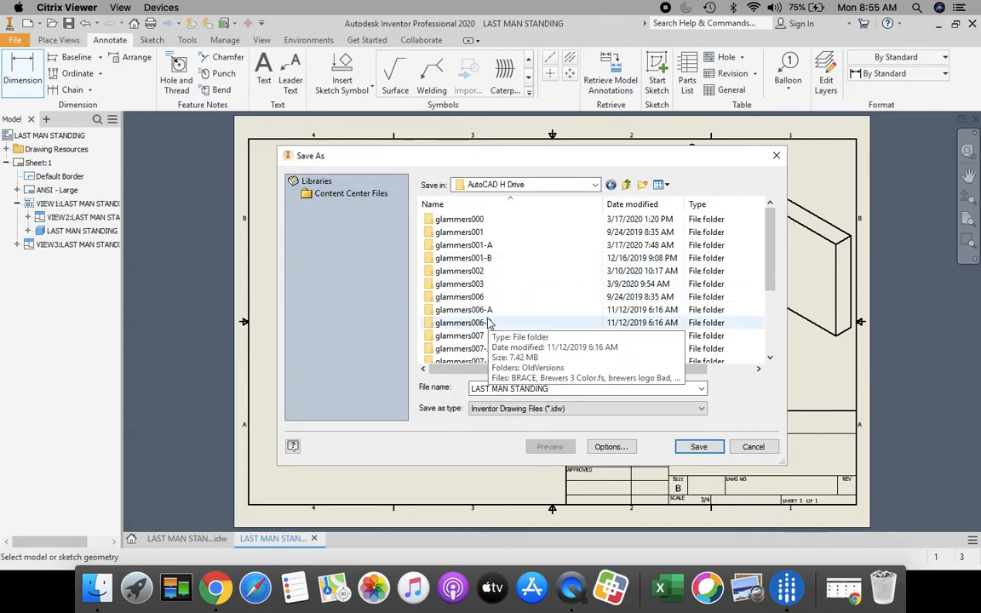
scroll(502, 293, down, 3)
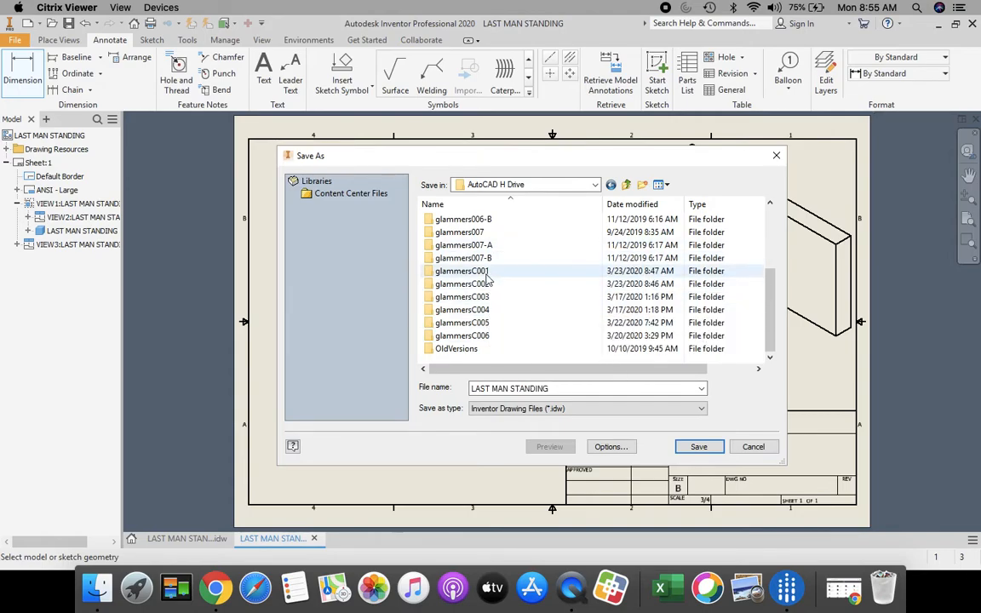
click(464, 296)
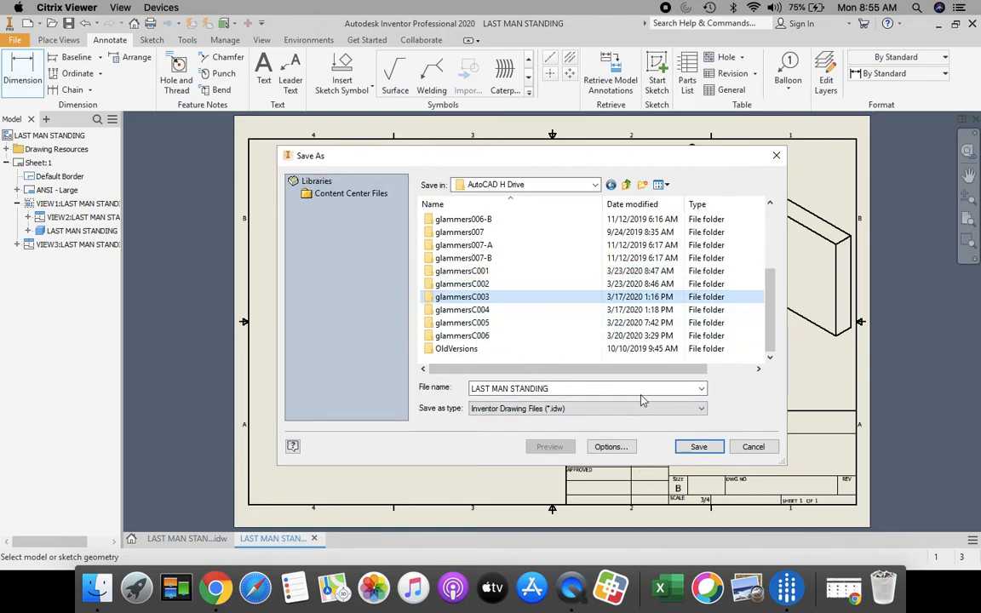
double_click(472, 298)
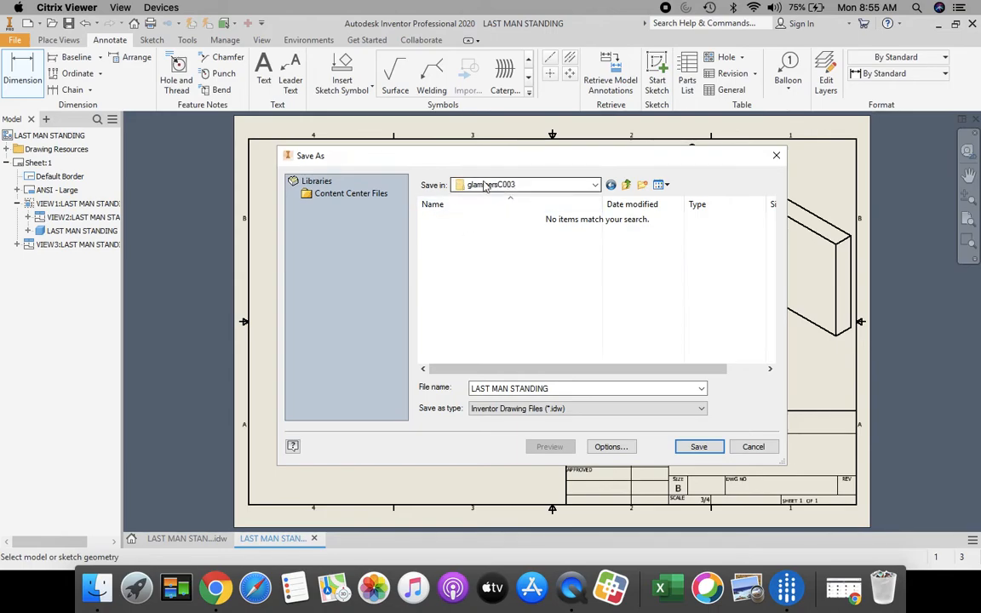
click(593, 186)
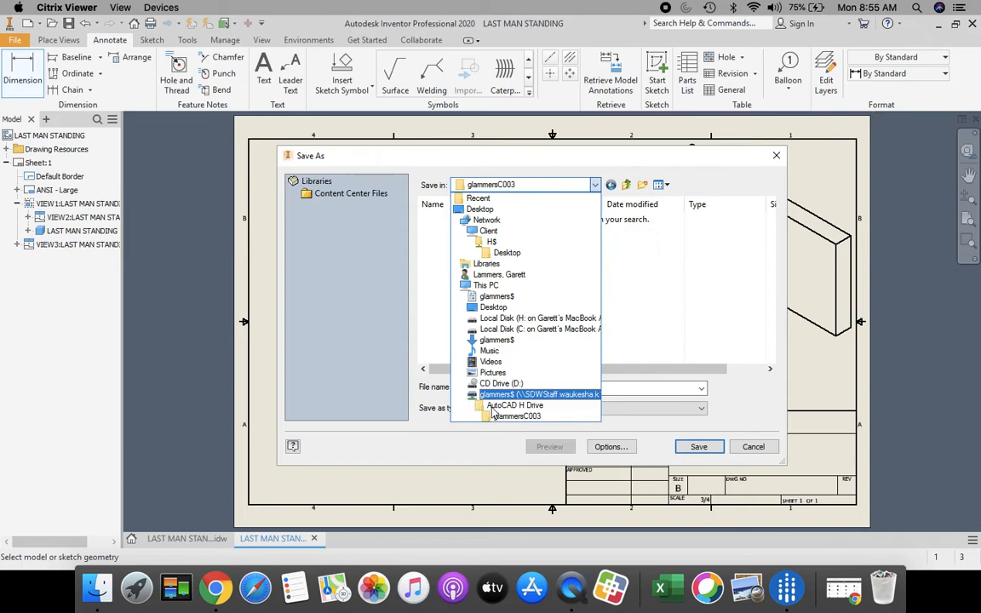
click(728, 319)
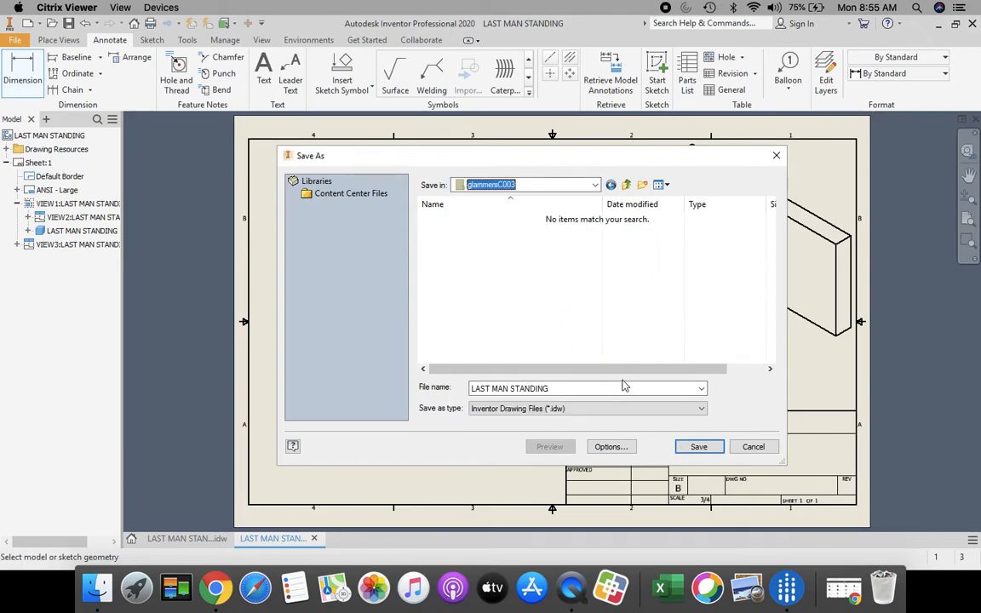
- Append the author's surname to the file name LAST MAN STANDING and save it as an Inventor drawing file (*.idw)
click(561, 388)
click(567, 388)
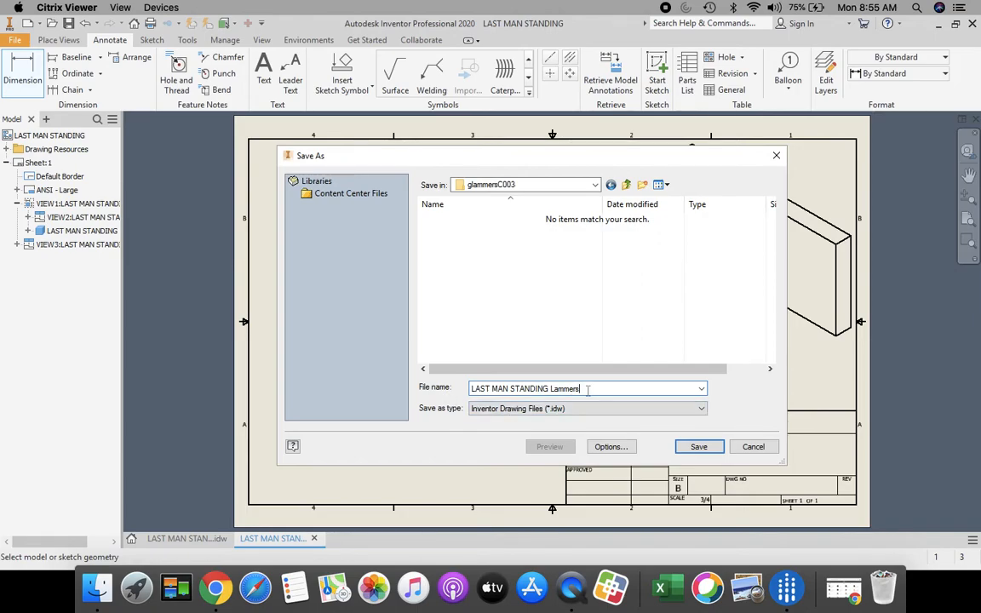
click(707, 452)
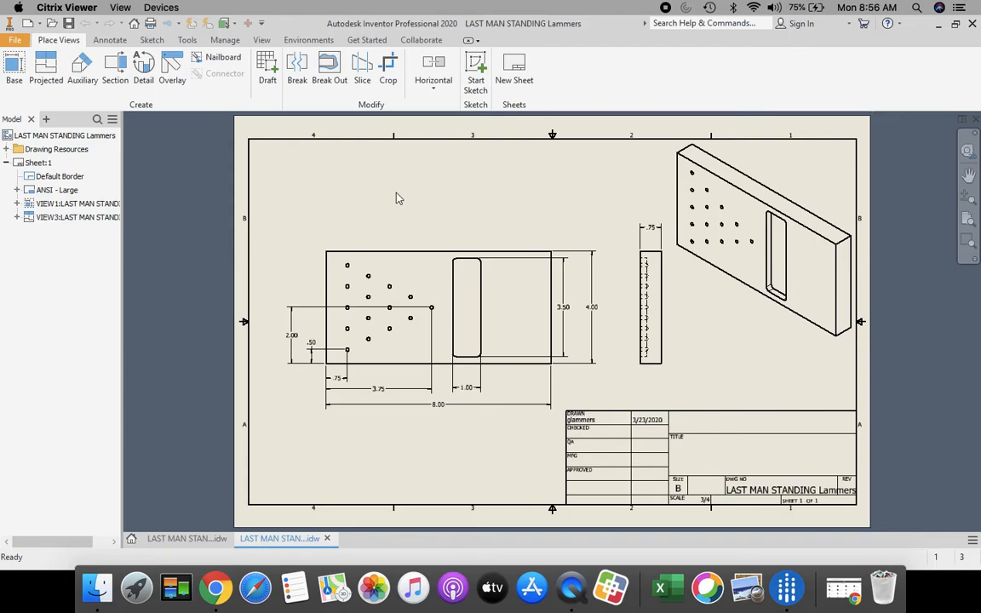
- Export the drawing as a PDF file to the same C003 folder, keeping the drawing's file name
click(16, 41)
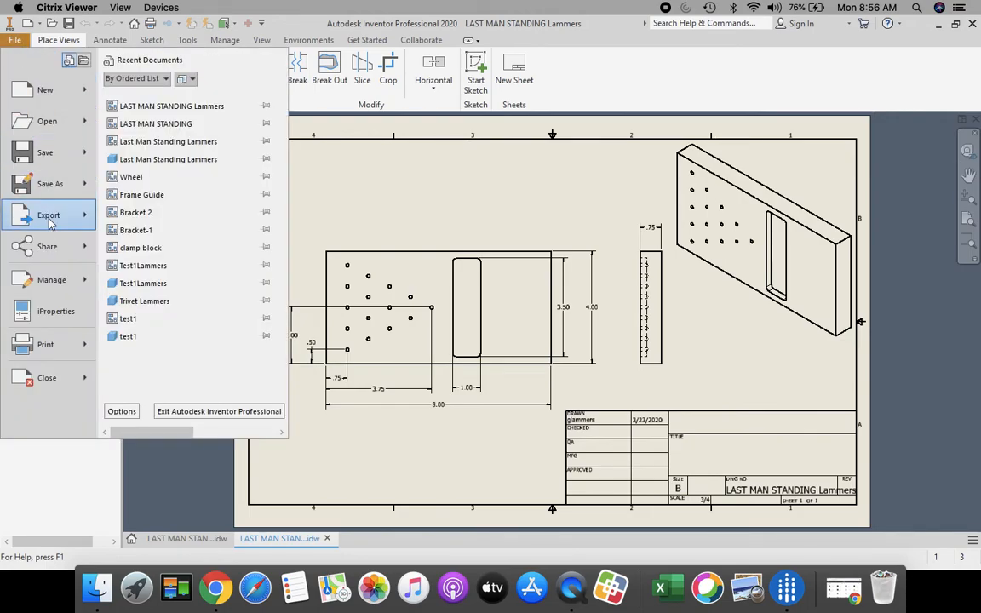
click(53, 216)
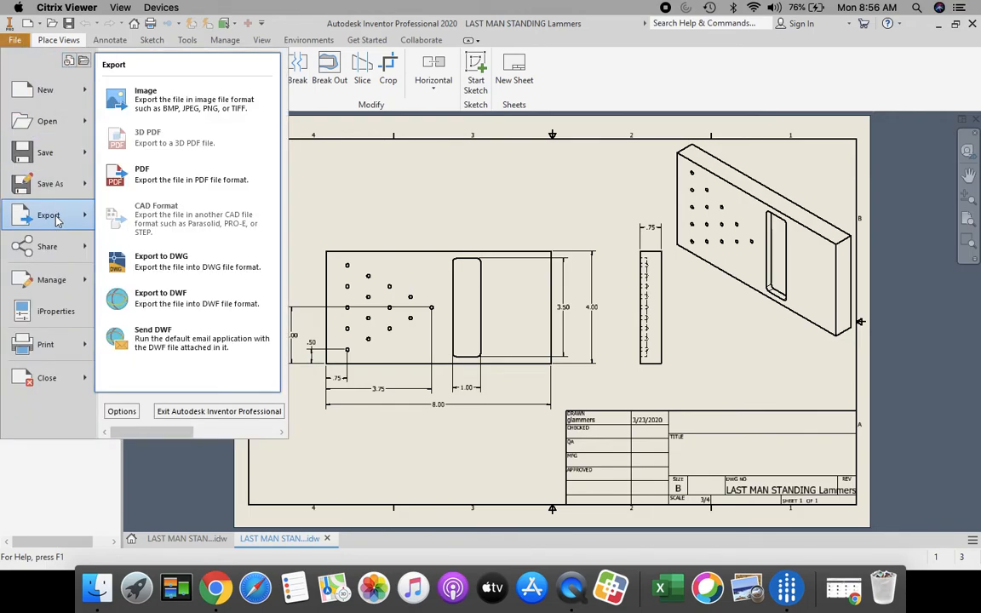
click(162, 179)
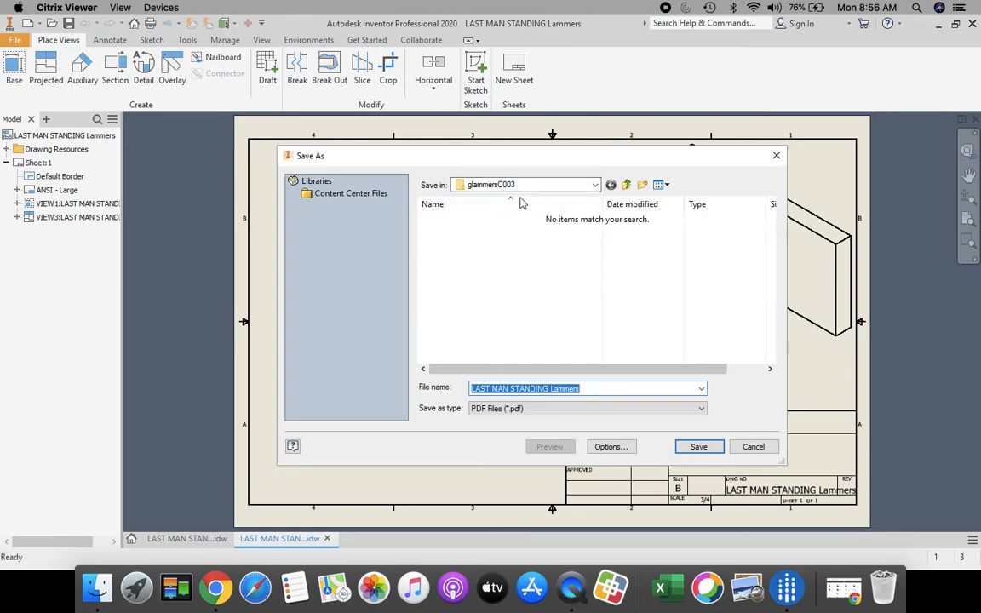
click(596, 187)
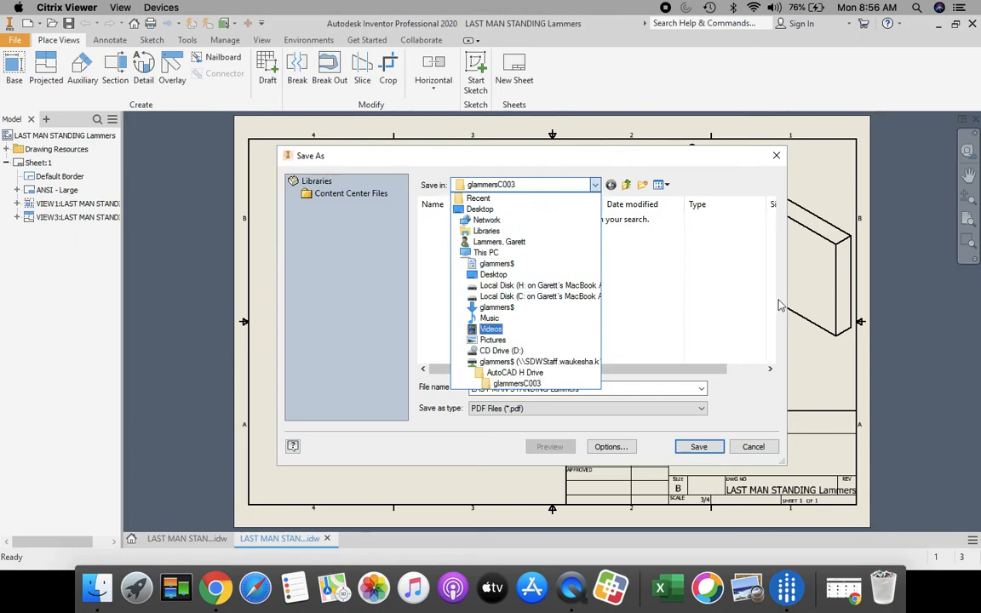
click(694, 314)
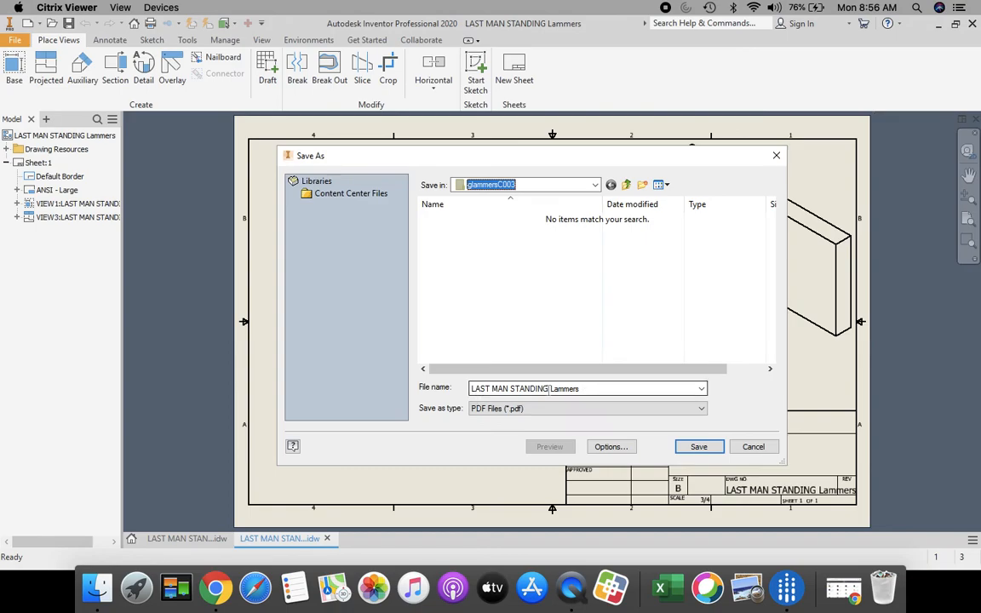
click(703, 453)
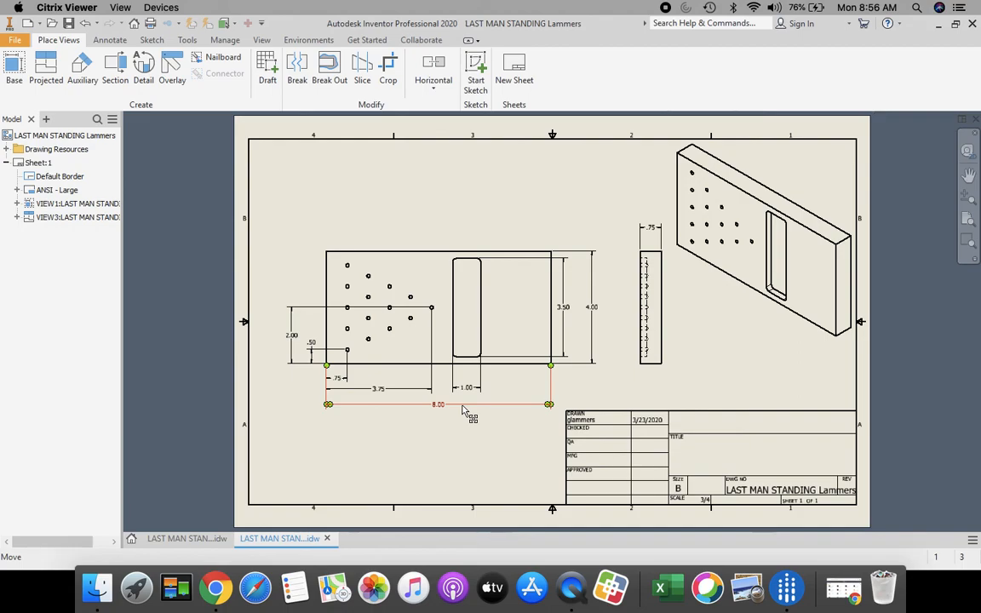
click(484, 420)
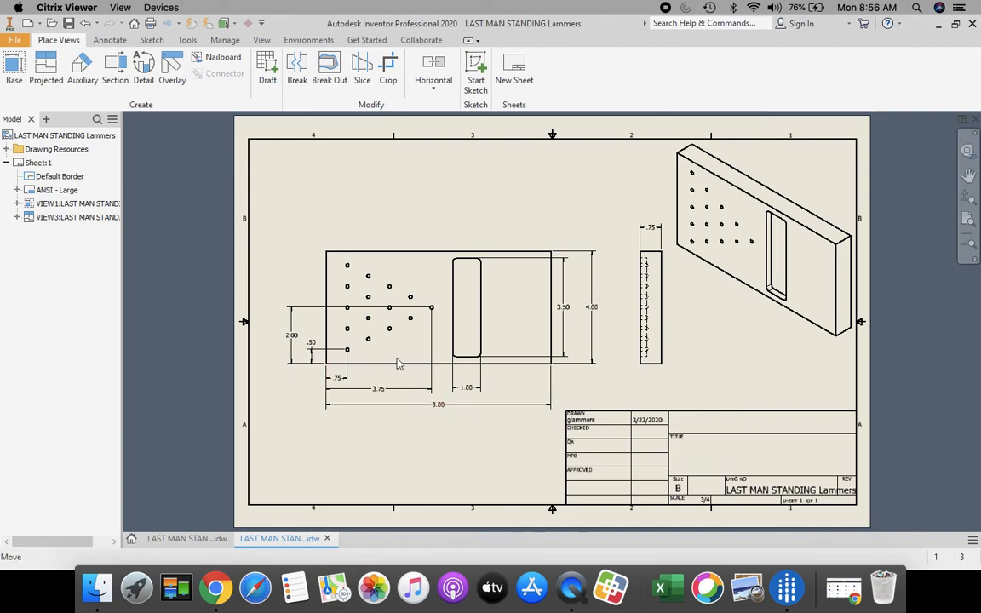